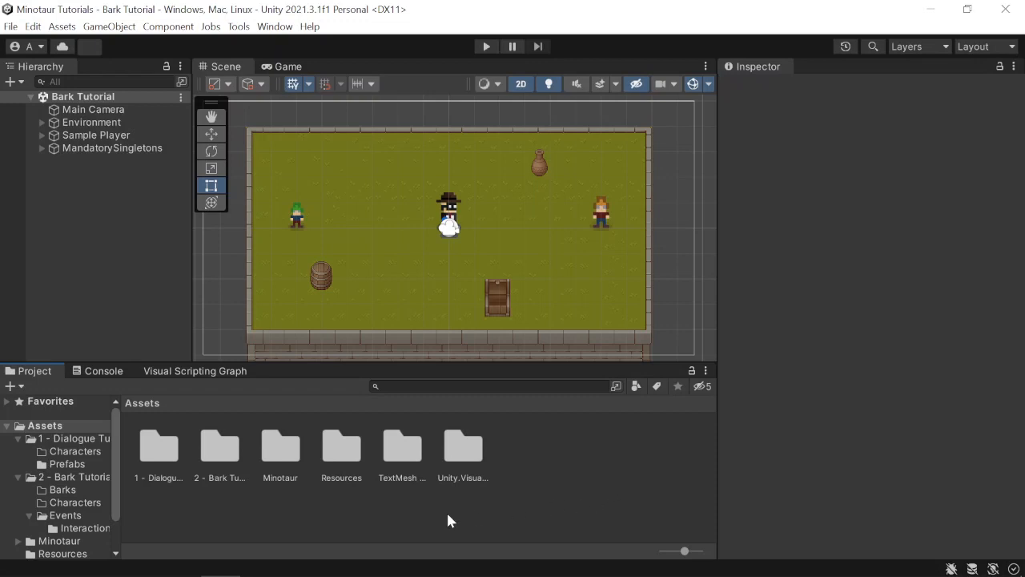
Open the 2 - Bark Tutorial asset folder and select the Bark Tutorial scene asset in it
{"action": "left_click", "coordinate": [218, 460]}
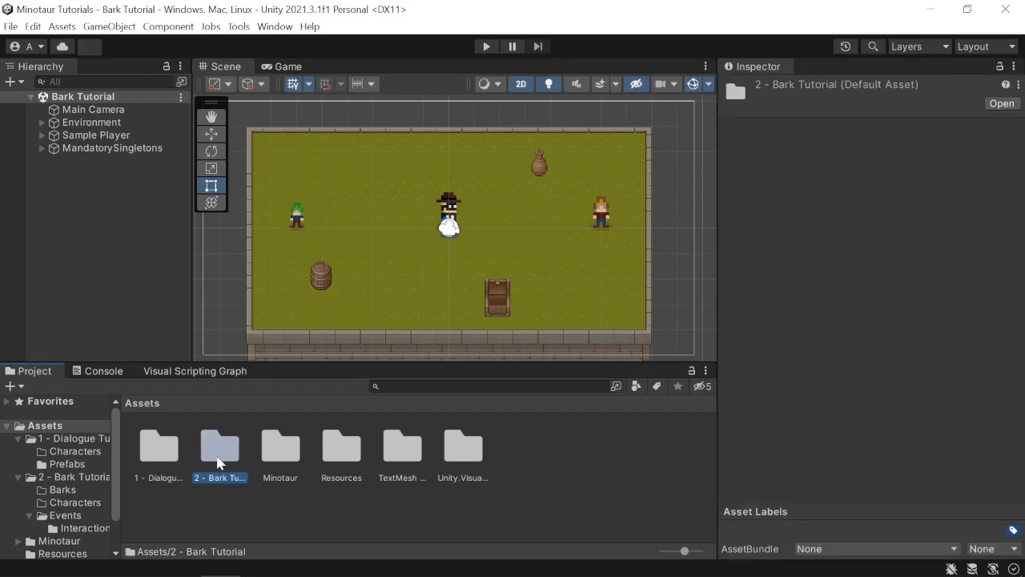
{"action": "double_click", "coordinate": [218, 462]}
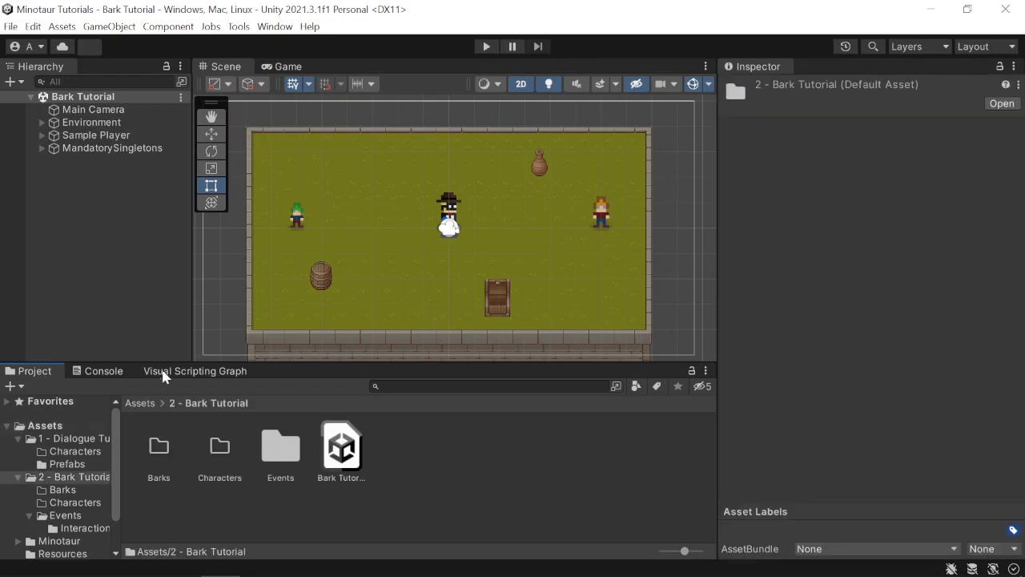
{"action": "left_click", "coordinate": [342, 467]}
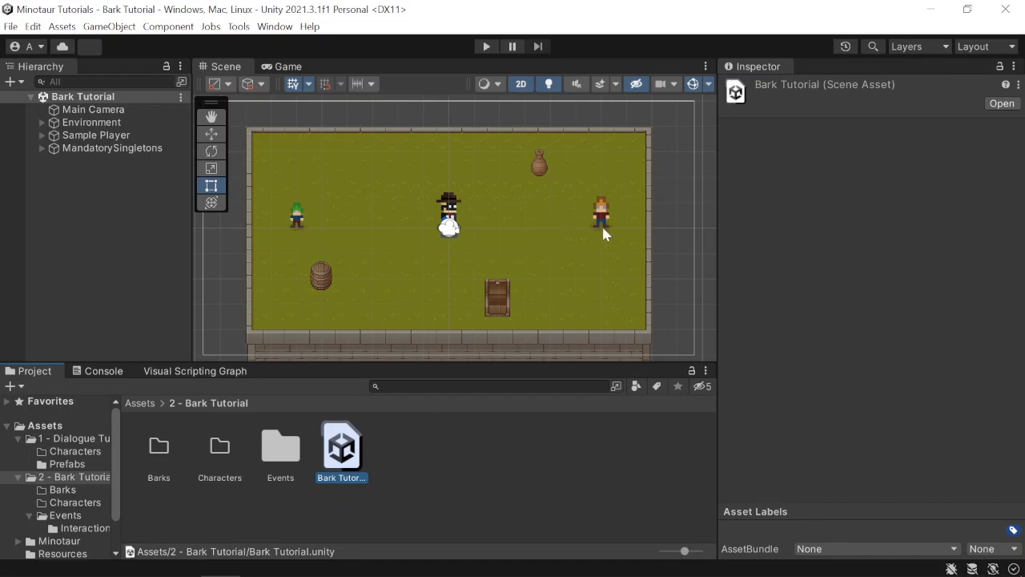
Expand the Environment's NPCs group and inspect Basic NPC (A)'s Barking Character settings and its child object
{"action": "left_click", "coordinate": [41, 122]}
{"action": "left_click", "coordinate": [50, 163]}
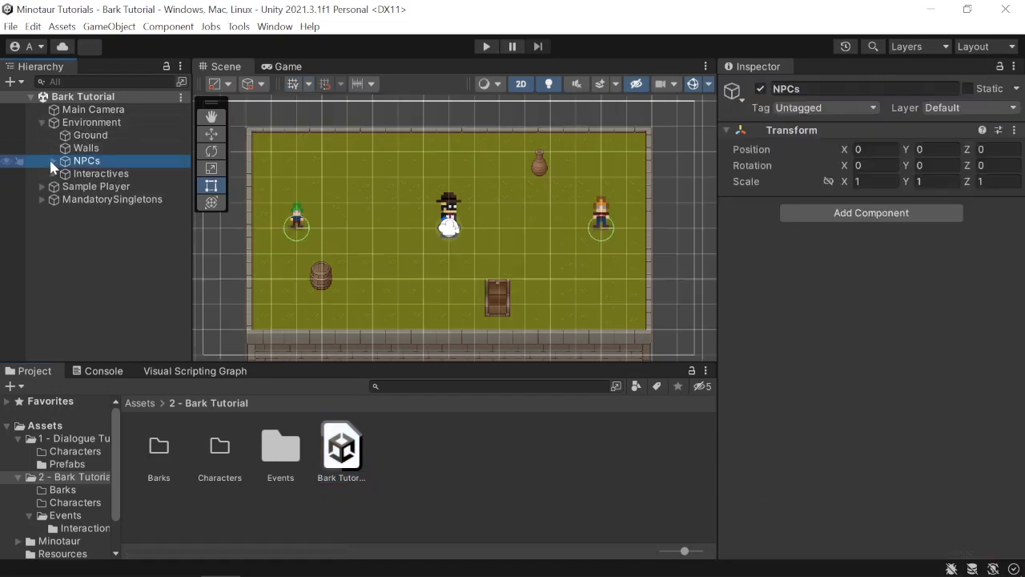
{"action": "left_click", "coordinate": [53, 161]}
{"action": "left_click", "coordinate": [116, 173]}
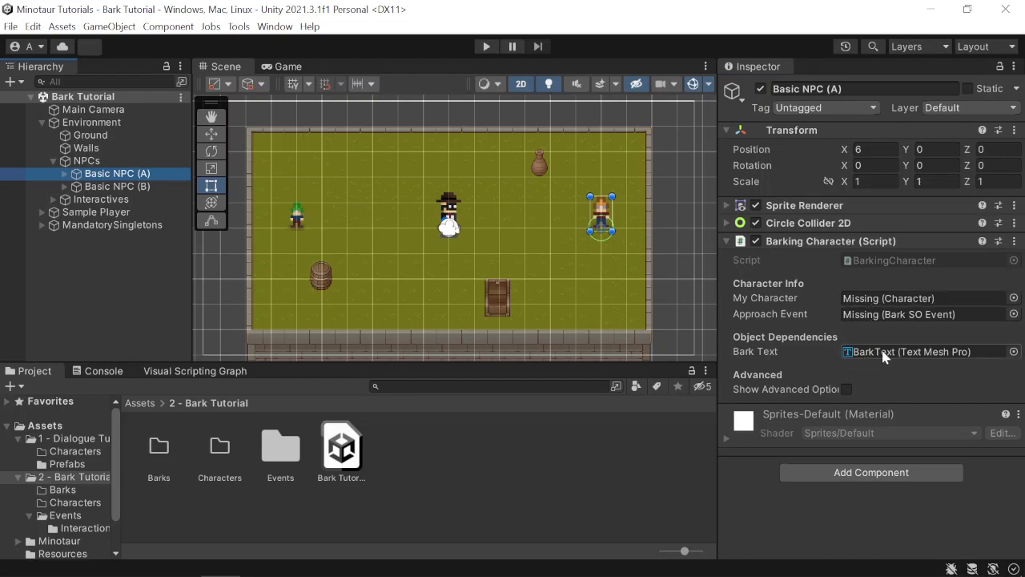
{"action": "left_click", "coordinate": [64, 172]}
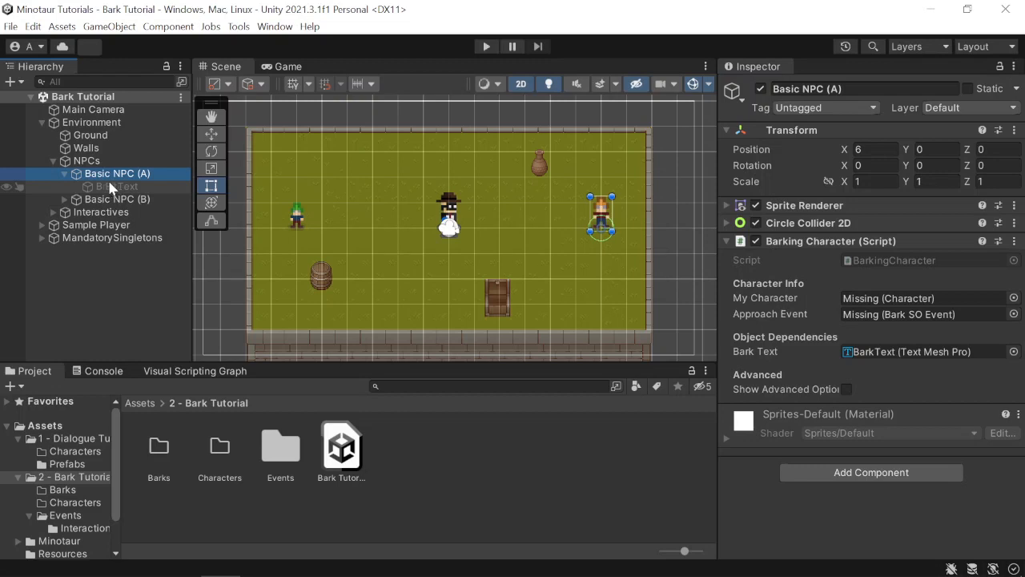
{"action": "left_click", "coordinate": [65, 173]}
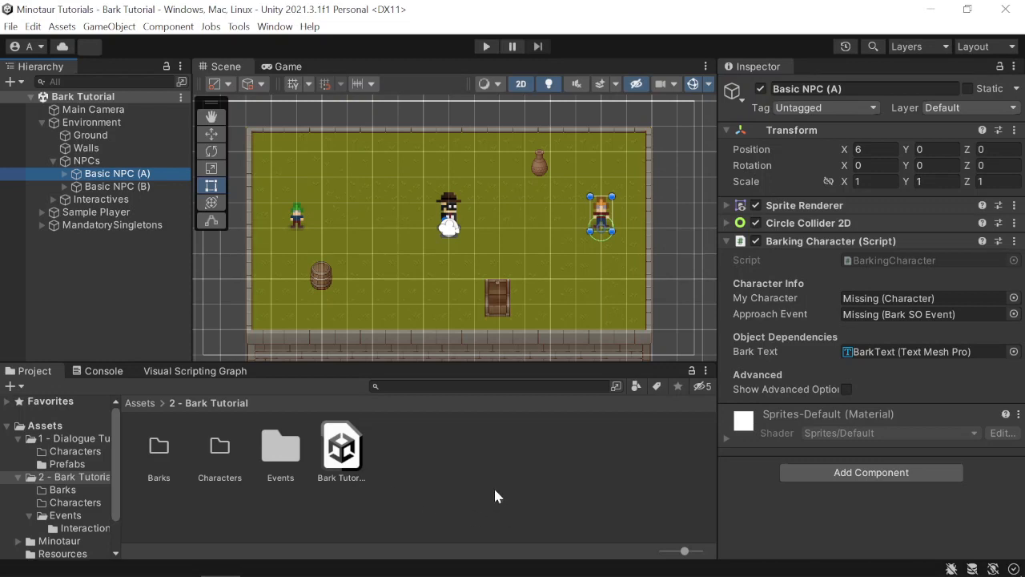
Create a new Minotaur character asset named NPC A in the Bark Tutorial's Characters folder
{"action": "double_click", "coordinate": [221, 449]}
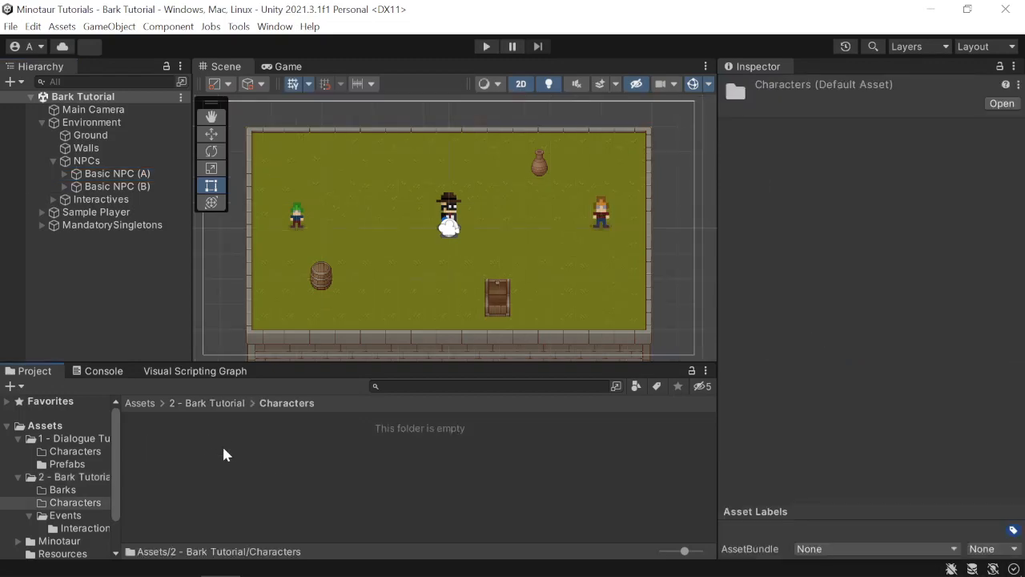
{"action": "right_click", "coordinate": [200, 450]}
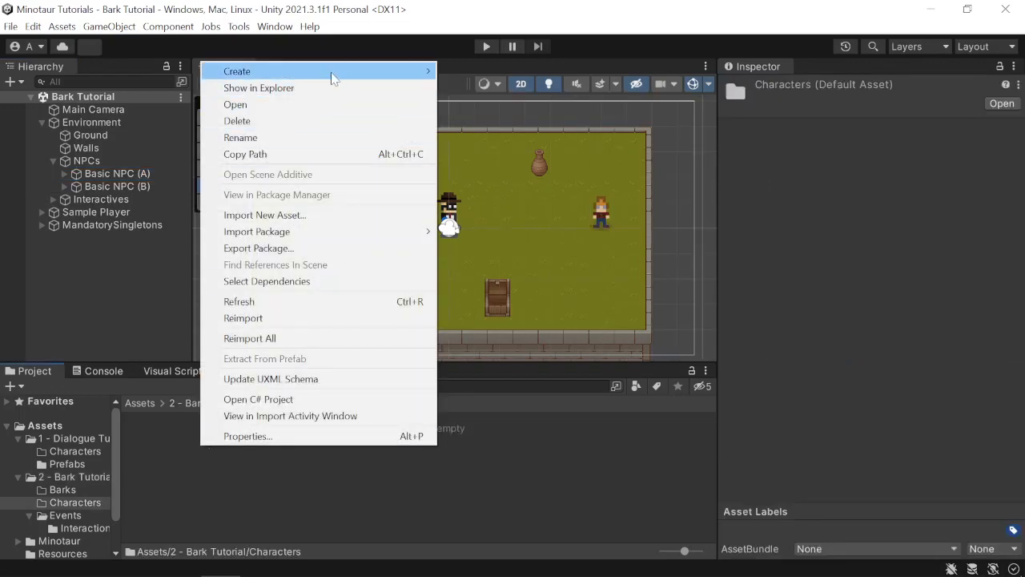
{"action": "mouse_move", "coordinate": [332, 72]}
{"action": "mouse_move", "coordinate": [490, 43]}
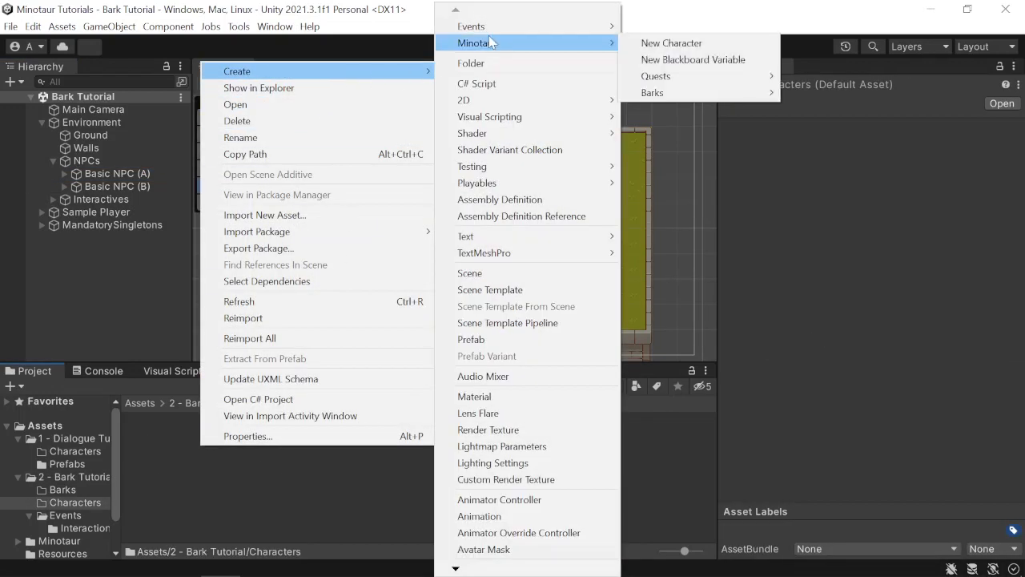
{"action": "left_click", "coordinate": [673, 43]}
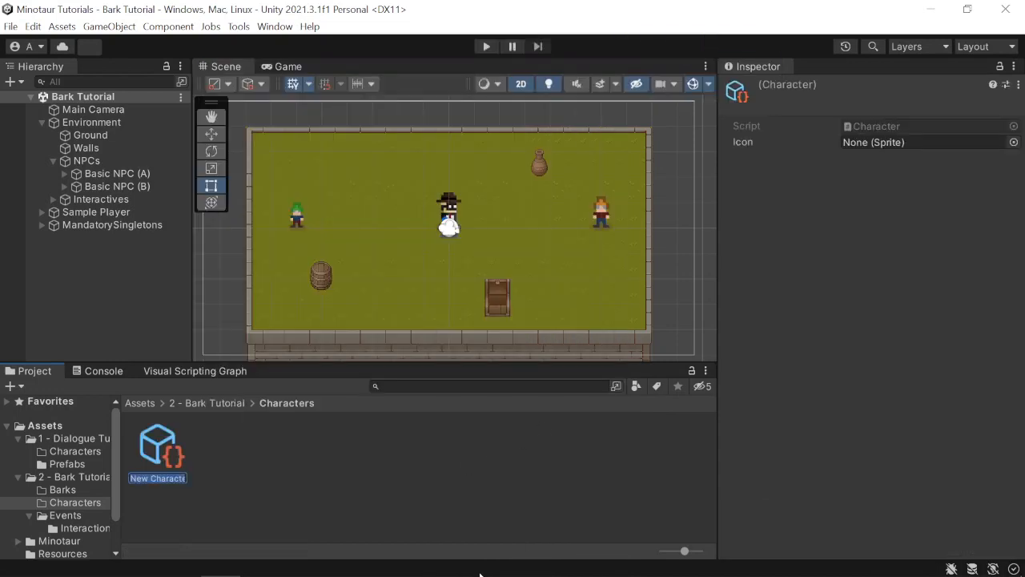
{"action": "type", "text": "NPC A"}
{"action": "key", "text": "Return"}
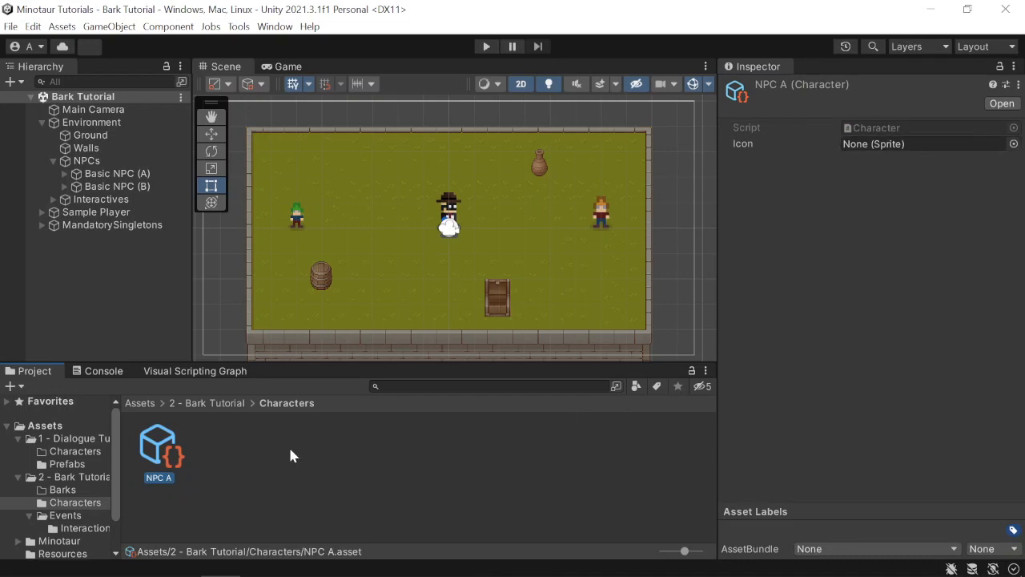
Duplicate the NPC A character asset and rename the copy as NPC B
{"action": "key", "text": "ctrl+d"}
{"action": "key", "text": "F2"}
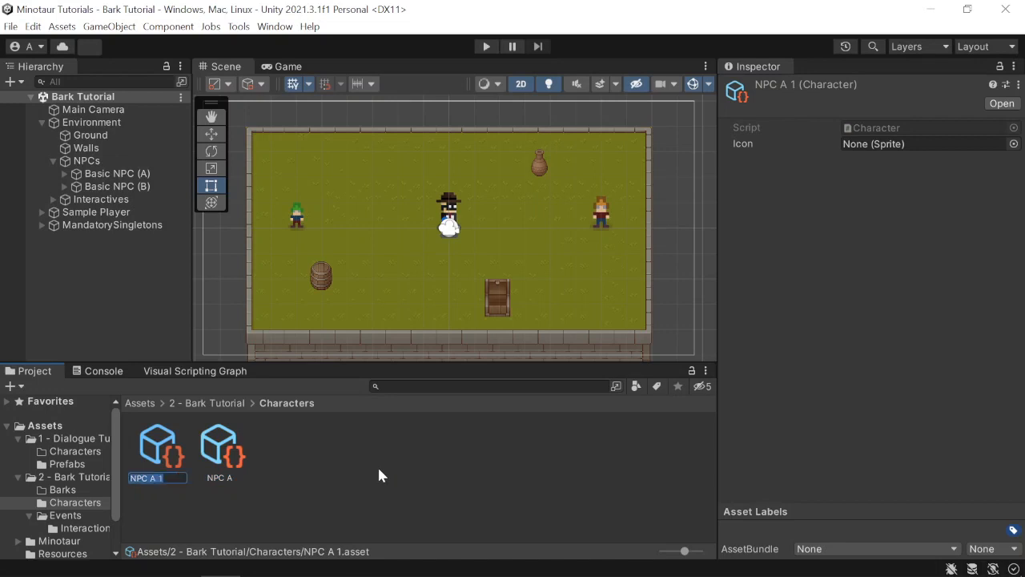
{"action": "key", "text": "End"}
{"action": "key", "text": "BackSpace"}
{"action": "key", "text": "BackSpace"}
{"action": "key", "text": "BackSpace"}
{"action": "type", "text": "B"}
{"action": "key", "text": "Return"}
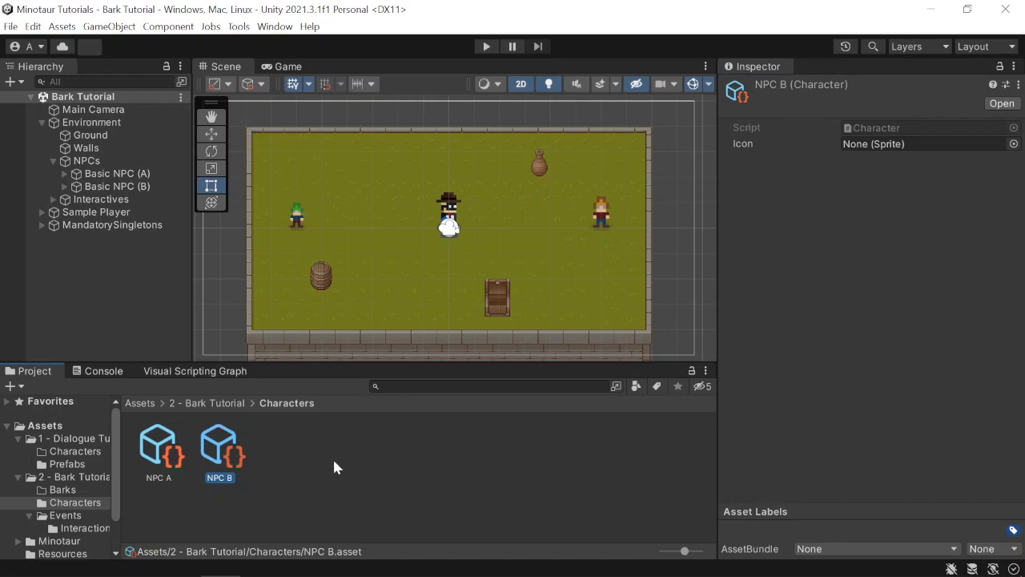
Assign NPC A as My Character of Basic NPC (A) and NPC B as My Character of Basic NPC (B)
{"action": "left_click", "coordinate": [150, 173]}
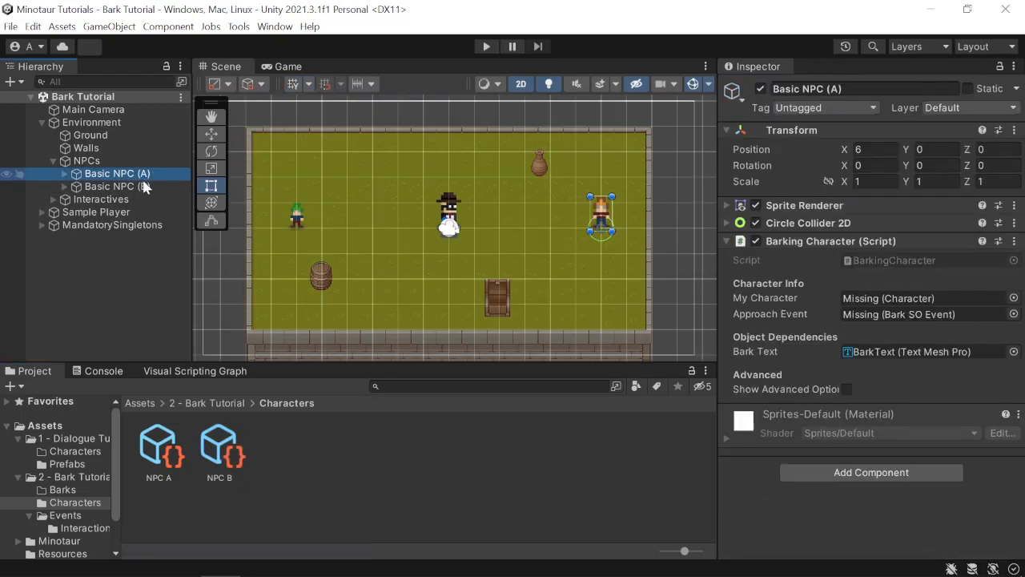
{"action": "left_click_drag", "start_coordinate": [158, 449], "coordinate": [881, 298]}
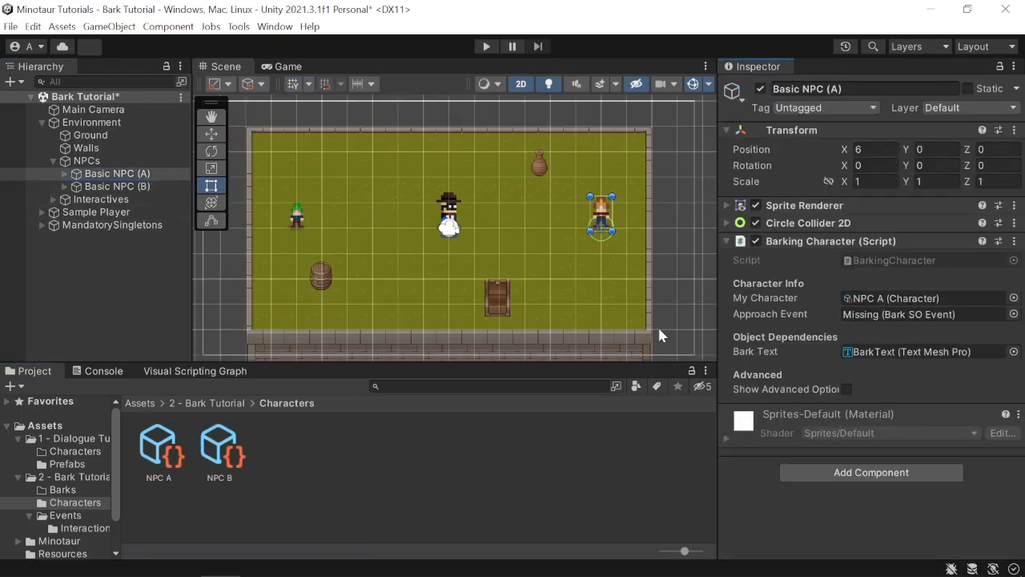
{"action": "left_click", "coordinate": [132, 185]}
{"action": "left_click_drag", "start_coordinate": [221, 449], "coordinate": [895, 303]}
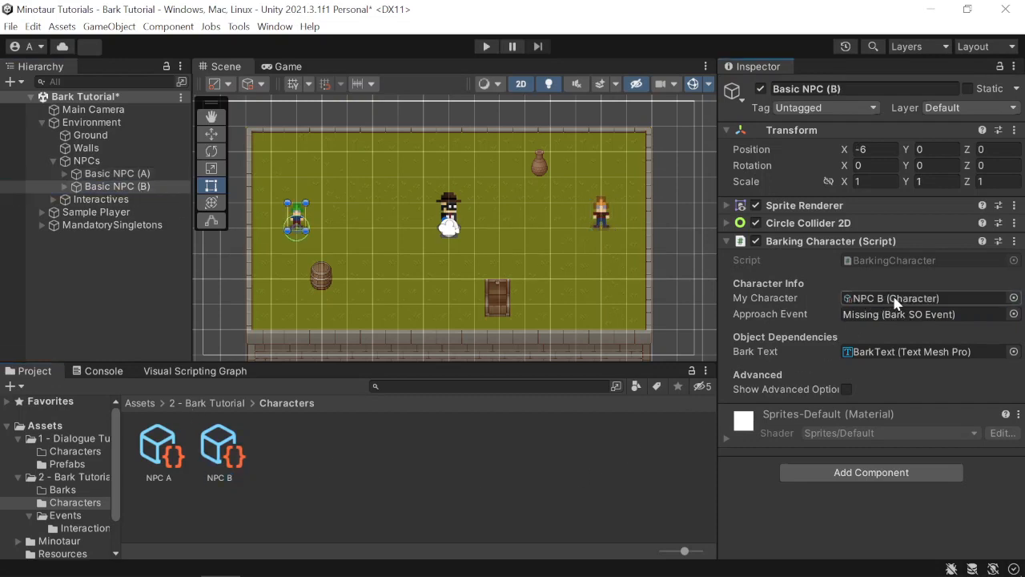
{"action": "left_click", "coordinate": [142, 176]}
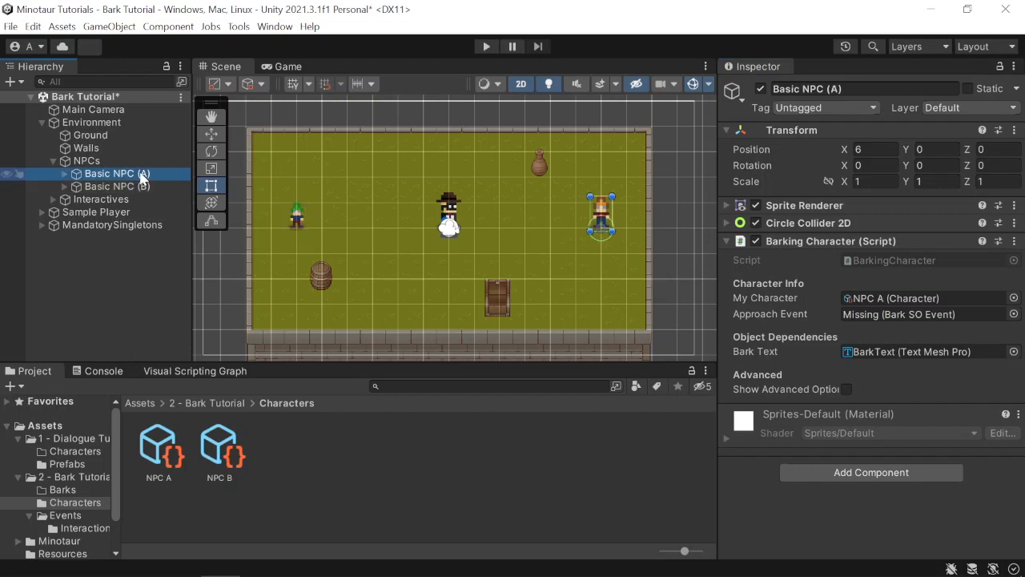
Create a new Minotaur bark event asset in the Bark Tutorial's Events folder, keeping its default name
{"action": "left_click", "coordinate": [209, 403]}
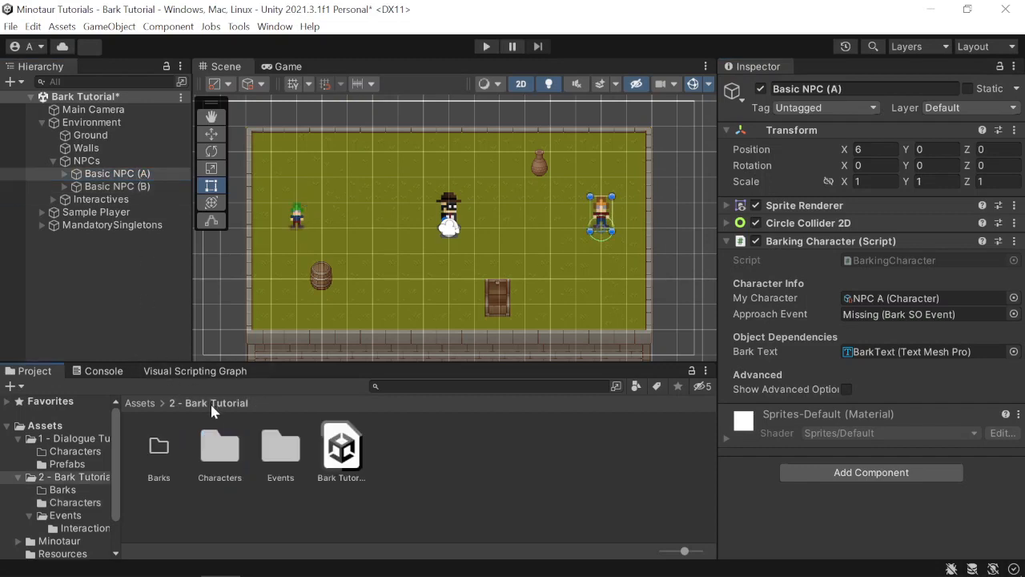
{"action": "double_click", "coordinate": [273, 451]}
{"action": "right_click", "coordinate": [259, 446]}
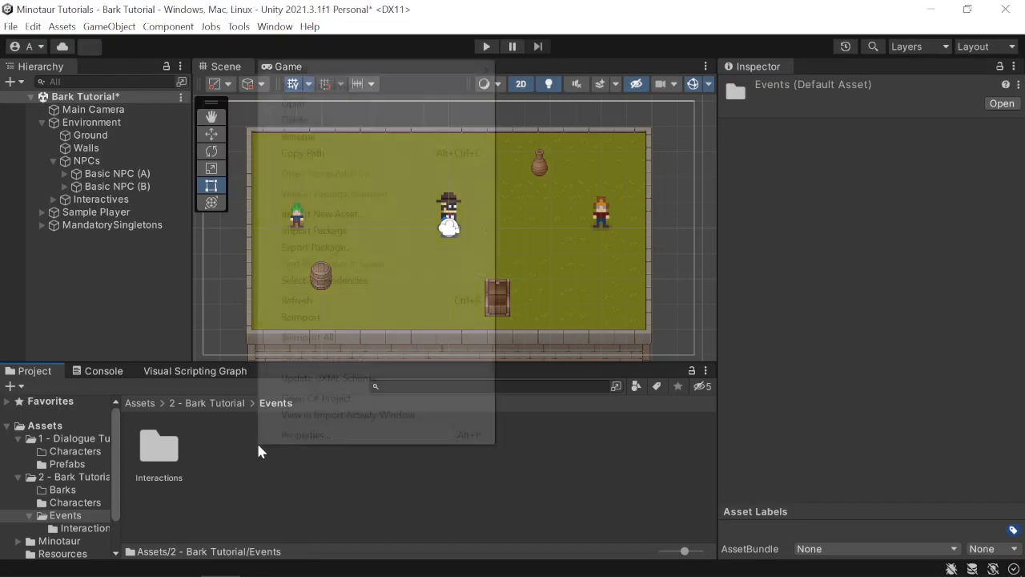
{"action": "mouse_move", "coordinate": [410, 71]}
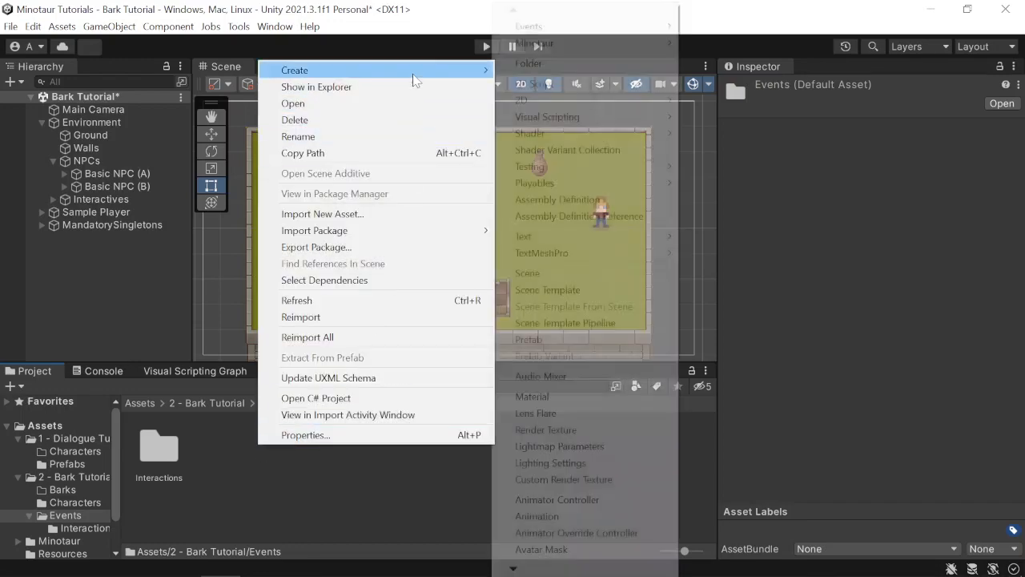
{"action": "mouse_move", "coordinate": [599, 49]}
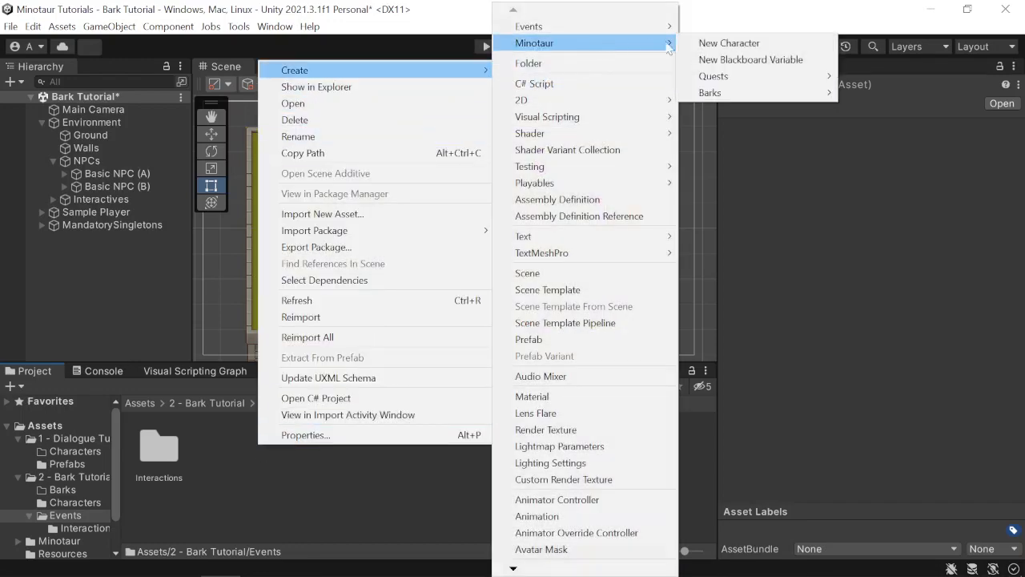
{"action": "mouse_move", "coordinate": [830, 93]}
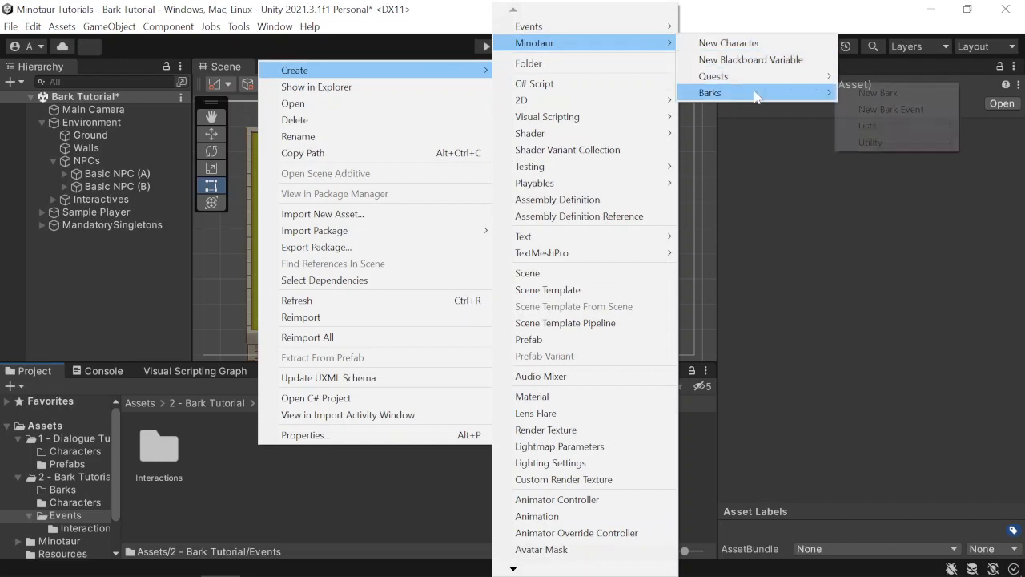
{"action": "left_click", "coordinate": [891, 109]}
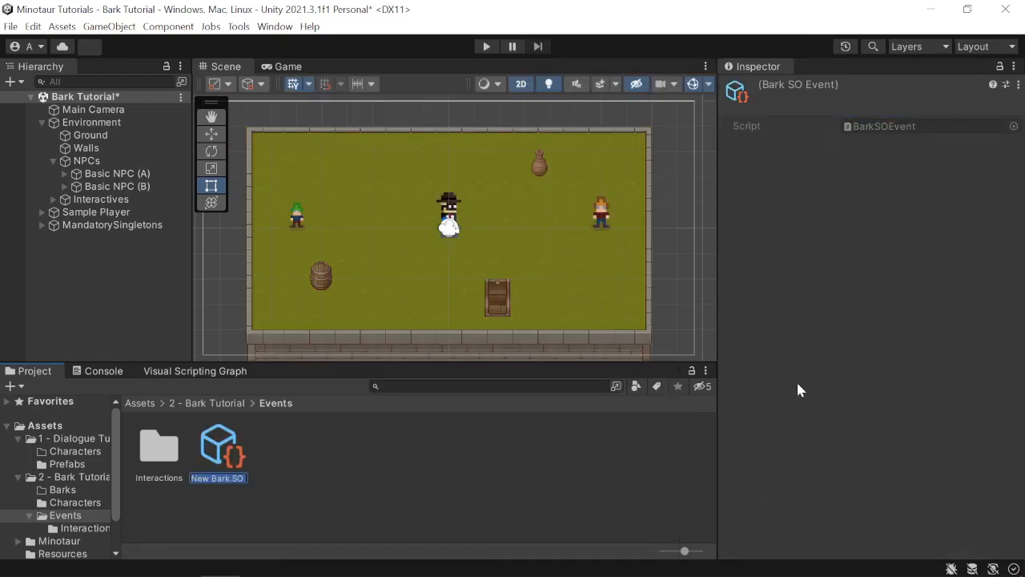
{"action": "key", "text": "Return"}
{"action": "right_click", "coordinate": [281, 447]}
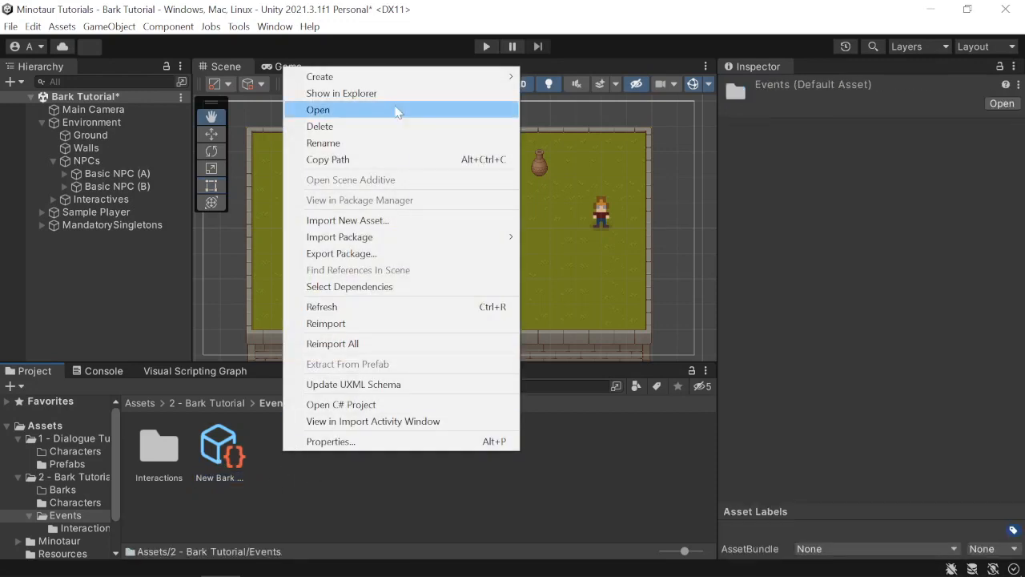
{"action": "mouse_move", "coordinate": [429, 76]}
{"action": "mouse_move", "coordinate": [666, 29]}
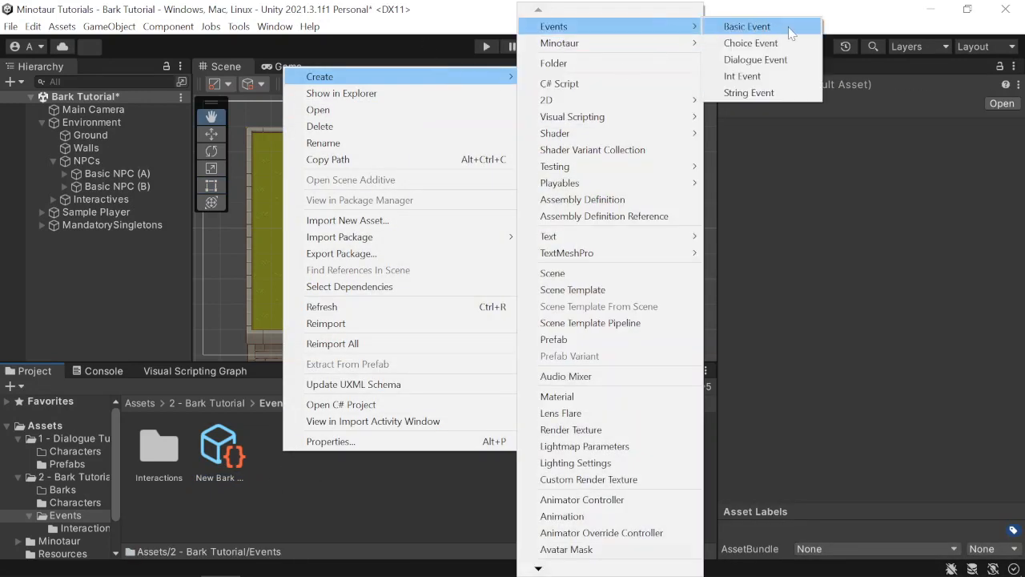
{"action": "left_click", "coordinate": [288, 495]}
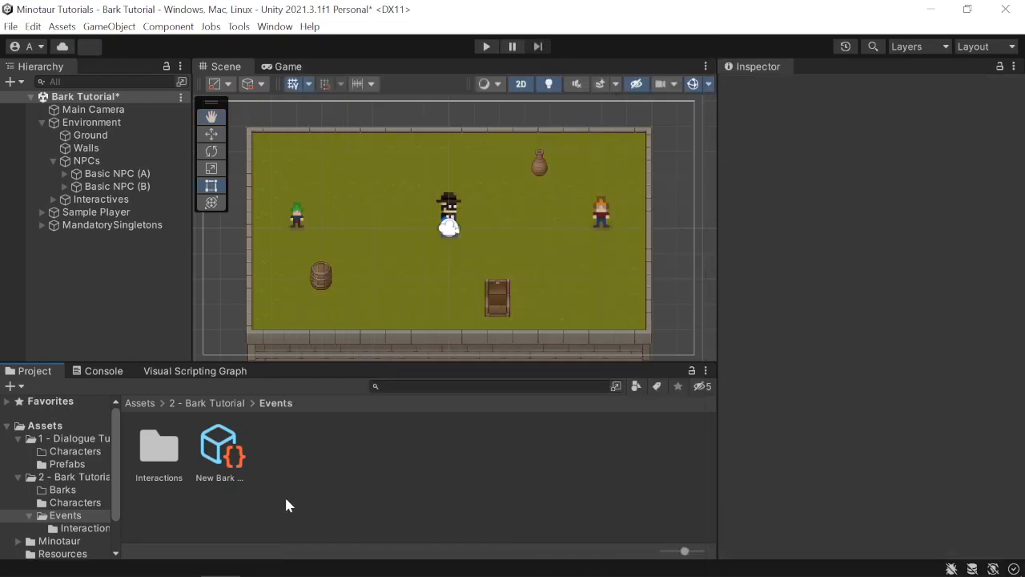
Rename the new bark event asset as A_Approach
{"action": "left_click", "coordinate": [221, 469]}
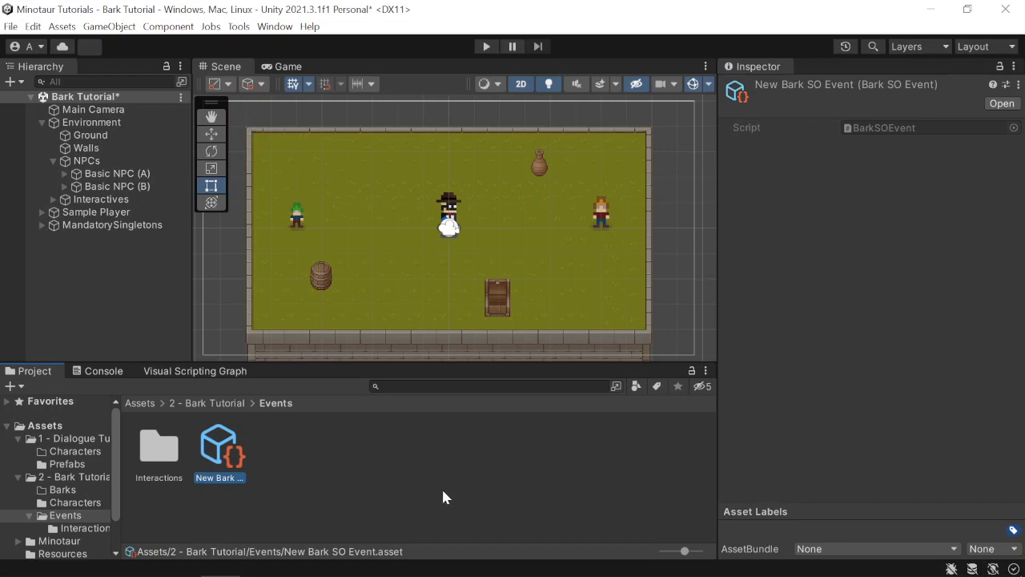
{"action": "key", "text": "F2"}
{"action": "type", "text": "A_A"}
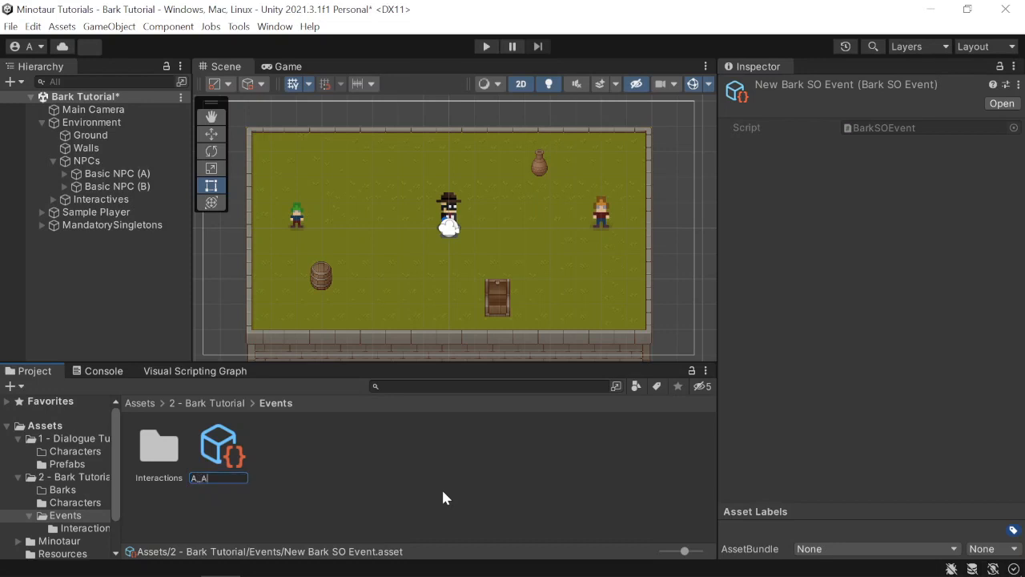
{"action": "type", "text": "pproach"}
{"action": "key", "text": "Return"}
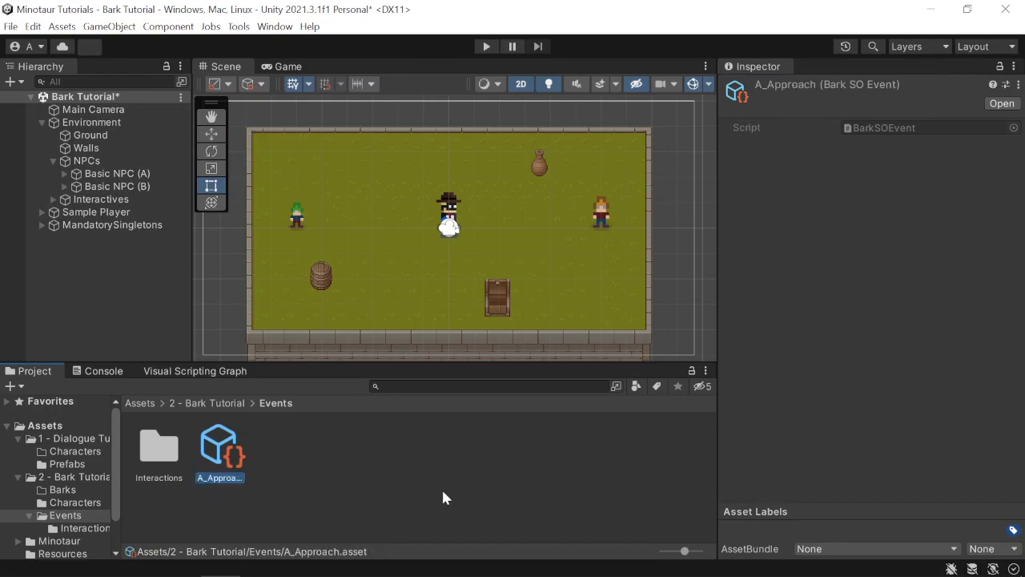
Duplicate the A_Approach bark event and rename the copy as B_Approach
{"action": "key", "text": "ctrl+d"}
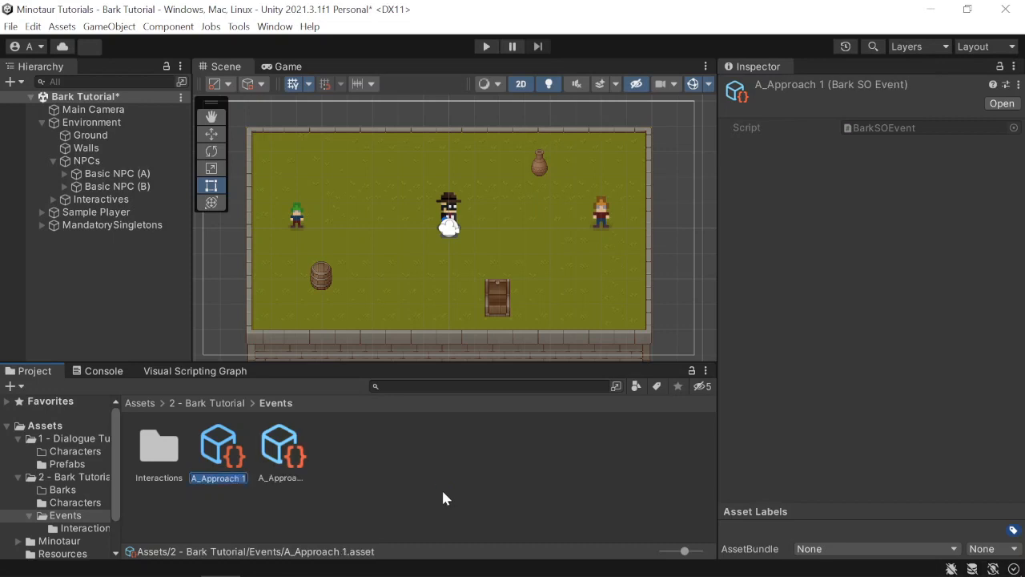
{"action": "key", "text": "F2"}
{"action": "type", "text": "B_Apprac"}
{"action": "key", "text": "BackSpace"}
{"action": "key", "text": "BackSpace"}
{"action": "type", "text": "oa"}
{"action": "key", "text": "BackSpace"}
{"action": "key", "text": "BackSpace"}
{"action": "key", "text": "BackSpace"}
{"action": "type", "text": "roach"}
{"action": "key", "text": "Return"}
Assign A_Approach as the Approach Event of Basic NPC (A) and B_Approach as that of Basic NPC (B)
{"action": "left_click", "coordinate": [112, 173]}
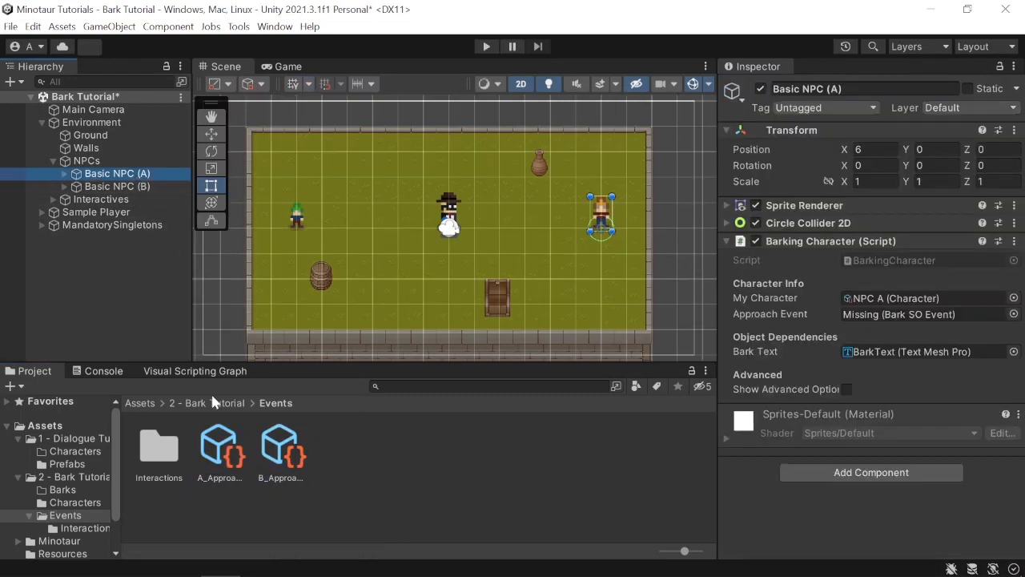
{"action": "left_click_drag", "start_coordinate": [227, 453], "coordinate": [861, 313]}
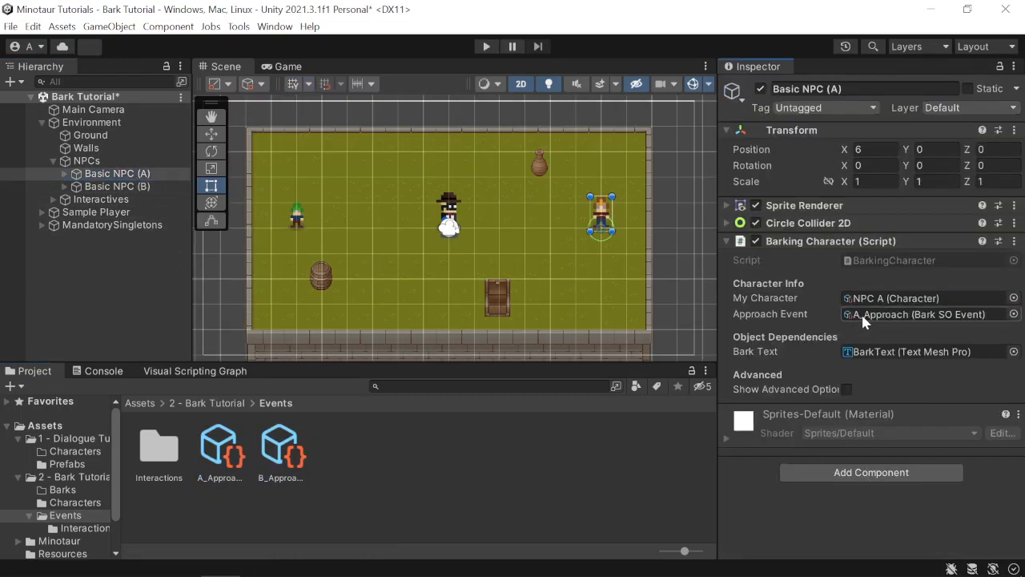
{"action": "left_click", "coordinate": [112, 186]}
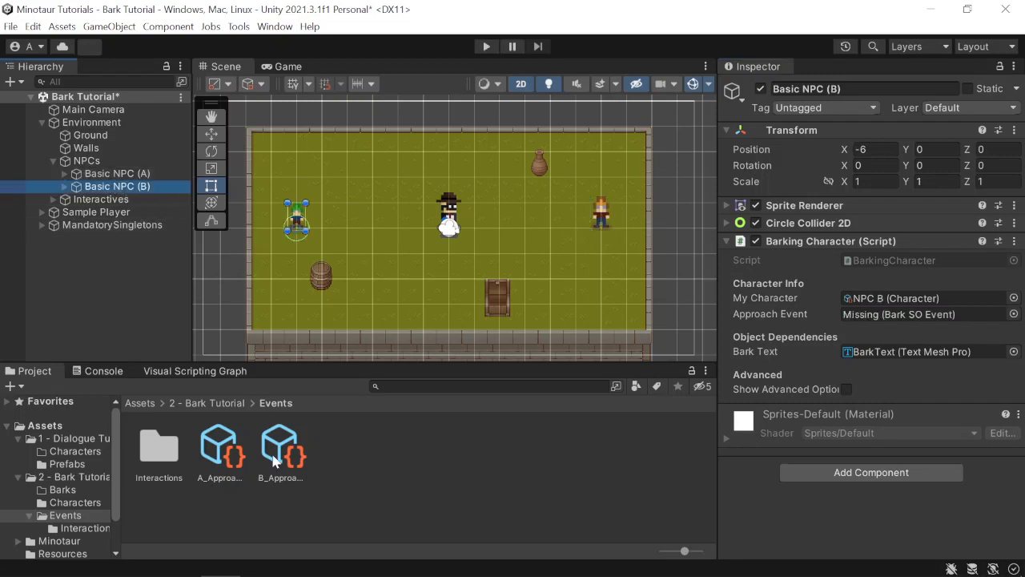
{"action": "left_click_drag", "start_coordinate": [280, 454], "coordinate": [879, 314]}
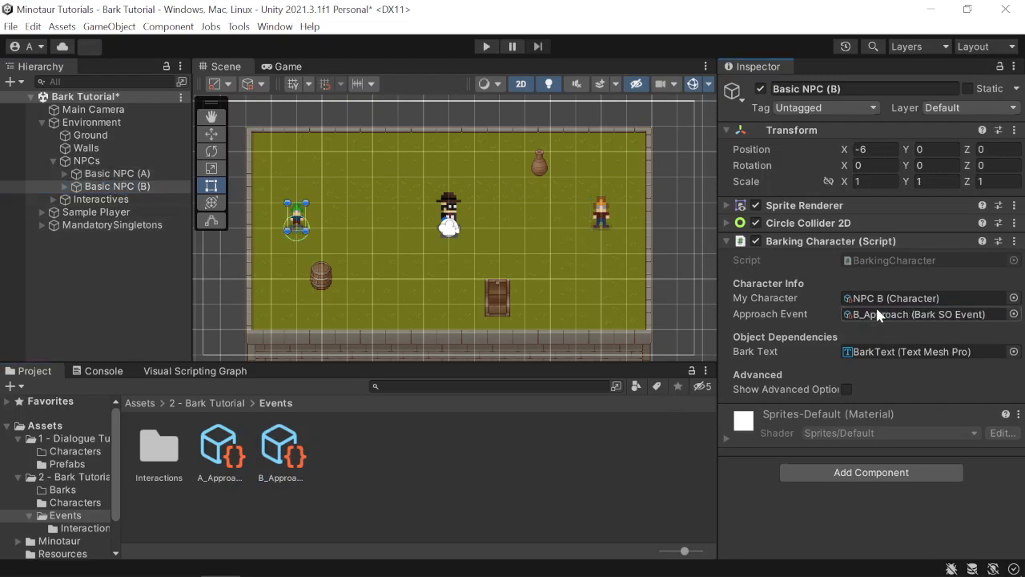
Clear the NPC selection and save the Bark Tutorial scene
{"action": "left_click", "coordinate": [469, 476]}
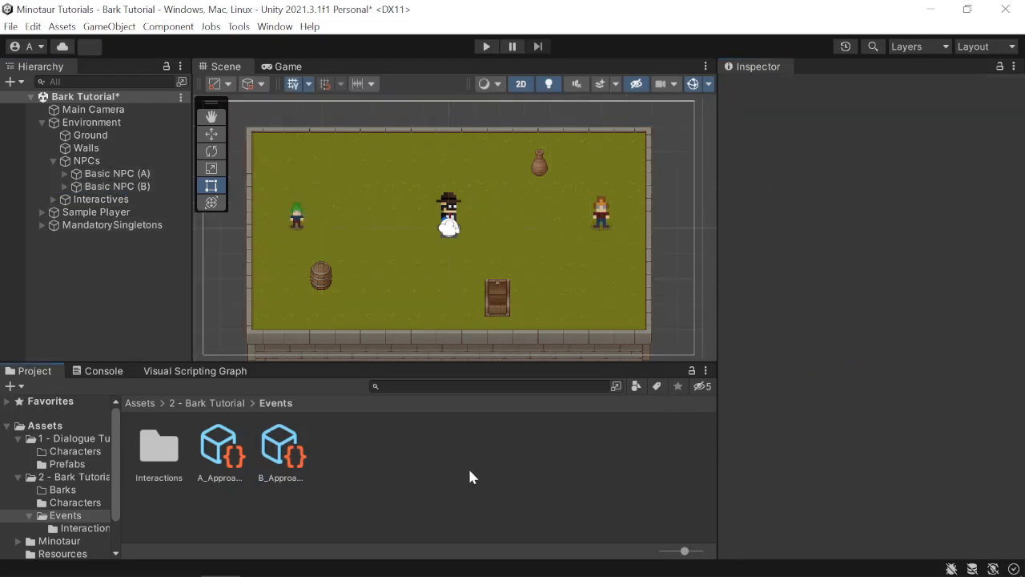
{"action": "key", "text": "ctrl+s"}
Examine the bark events in the Interactions folder and the interaction settings of the scene's Chest, Pot and Barrel objects
{"action": "double_click", "coordinate": [159, 448]}
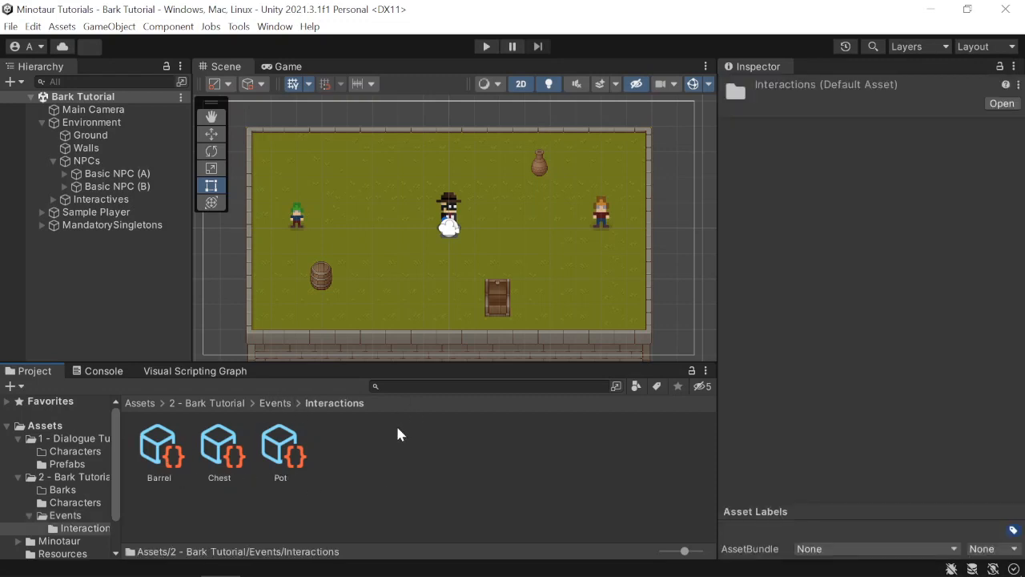
{"action": "left_click", "coordinate": [170, 442]}
{"action": "left_click", "coordinate": [232, 450]}
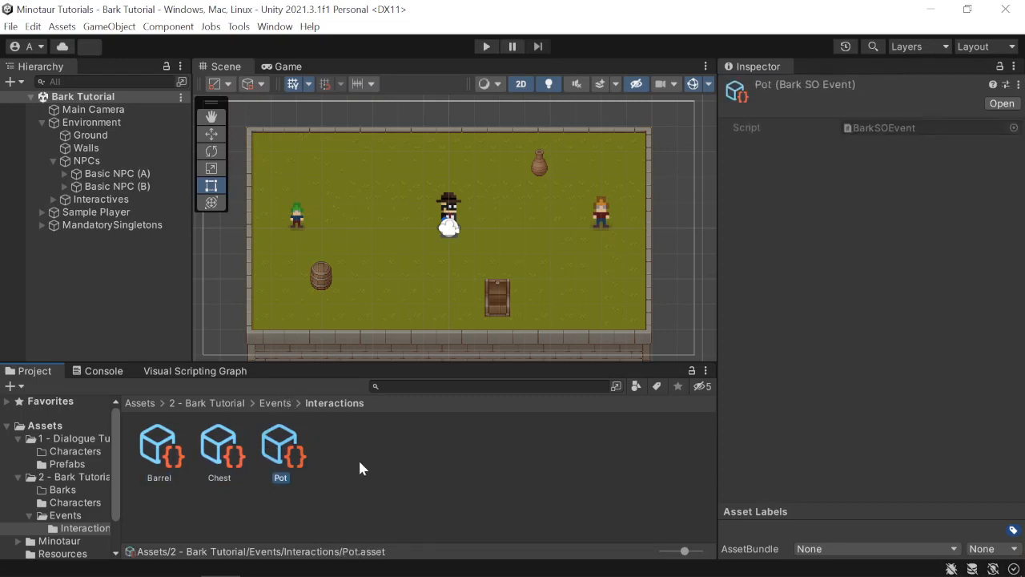
{"action": "left_click", "coordinate": [117, 186]}
{"action": "left_click", "coordinate": [54, 199]}
{"action": "left_click", "coordinate": [100, 212]}
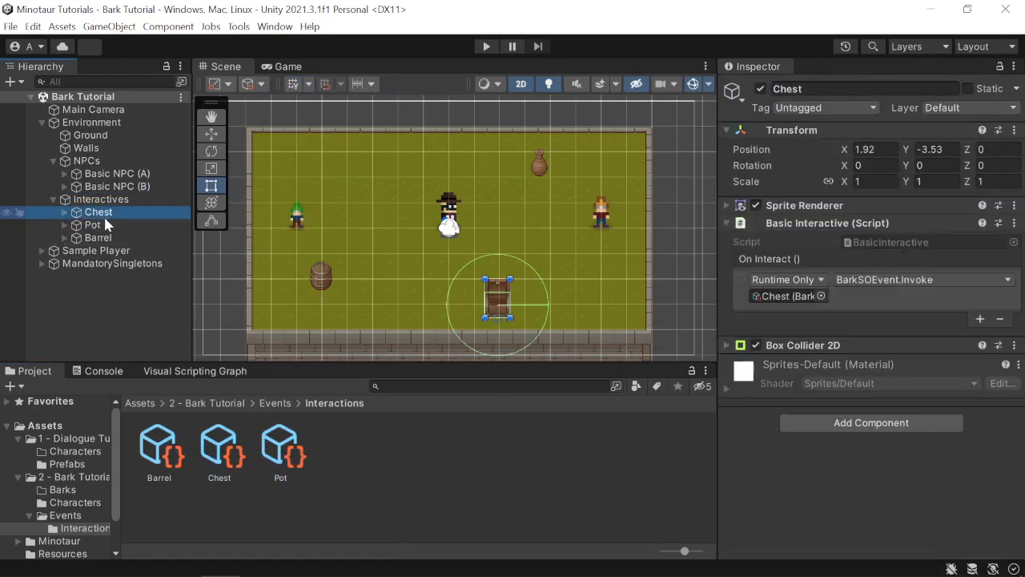
{"action": "left_click", "coordinate": [104, 225]}
{"action": "left_click", "coordinate": [101, 238]}
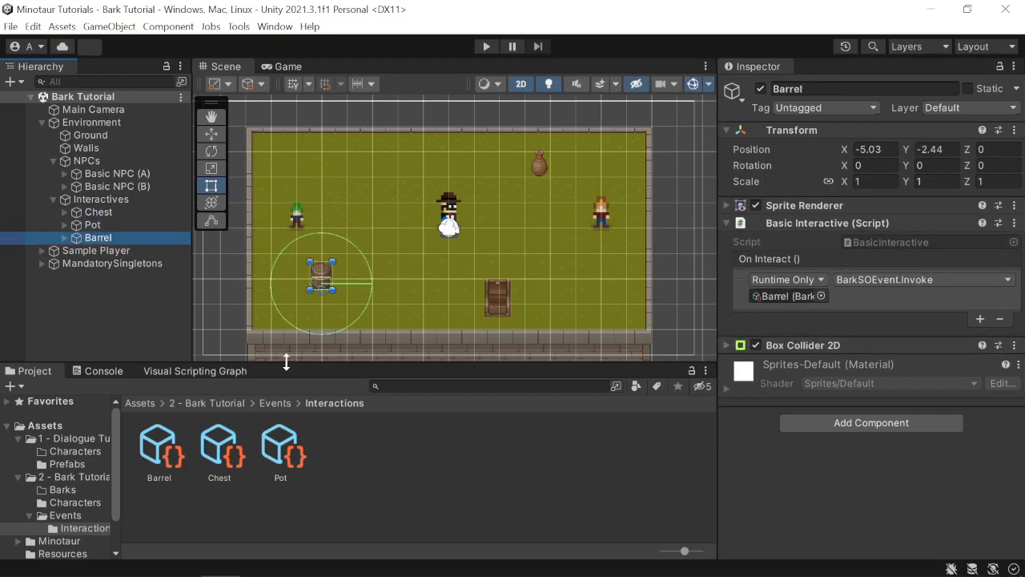
{"action": "left_click", "coordinate": [53, 198]}
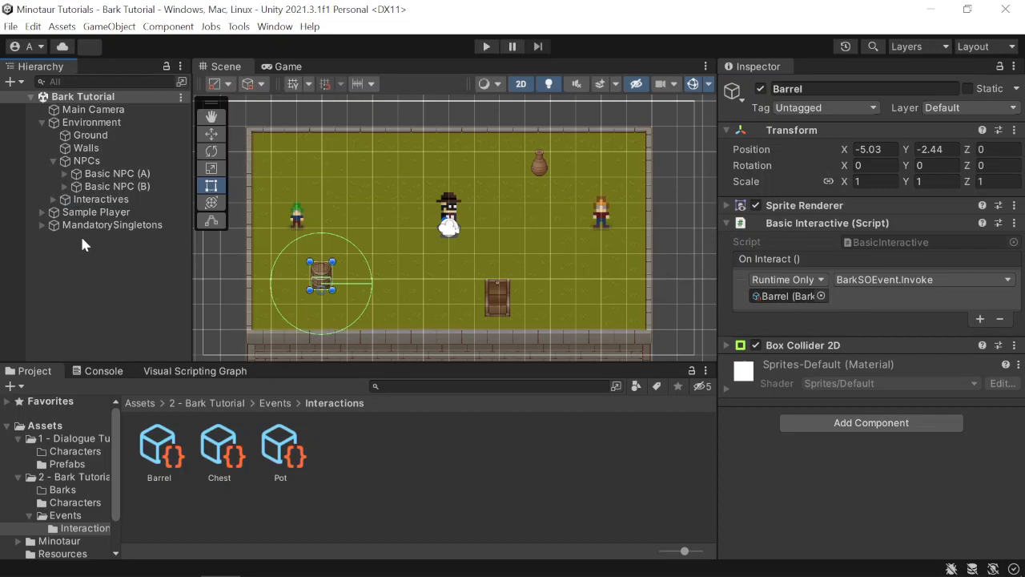
{"action": "left_click", "coordinate": [398, 455]}
Create a new Minotaur bark asset named A_Hello in the Bark Tutorial's Barks folder
{"action": "left_click", "coordinate": [217, 404]}
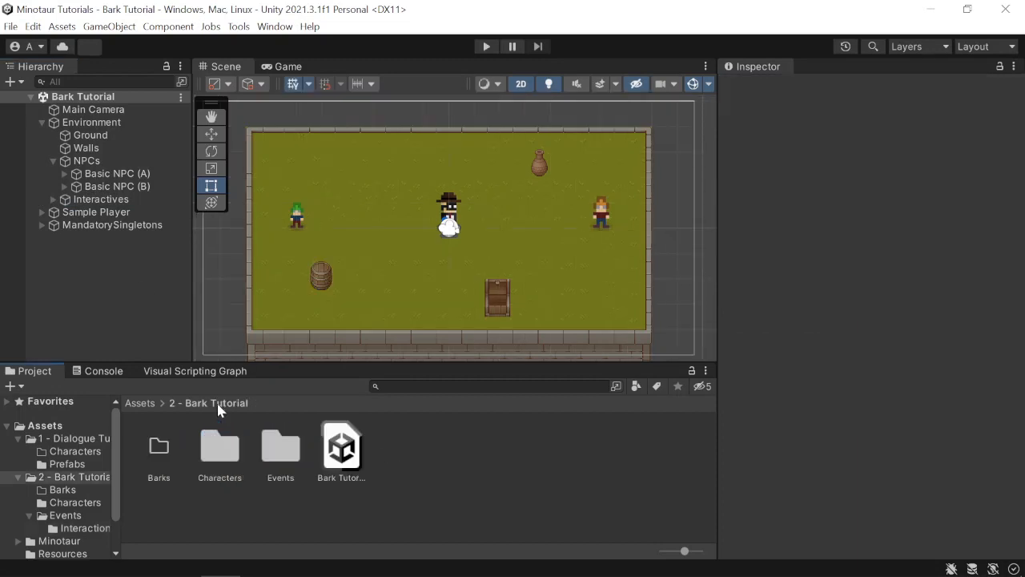
{"action": "double_click", "coordinate": [157, 447]}
{"action": "right_click", "coordinate": [155, 439]}
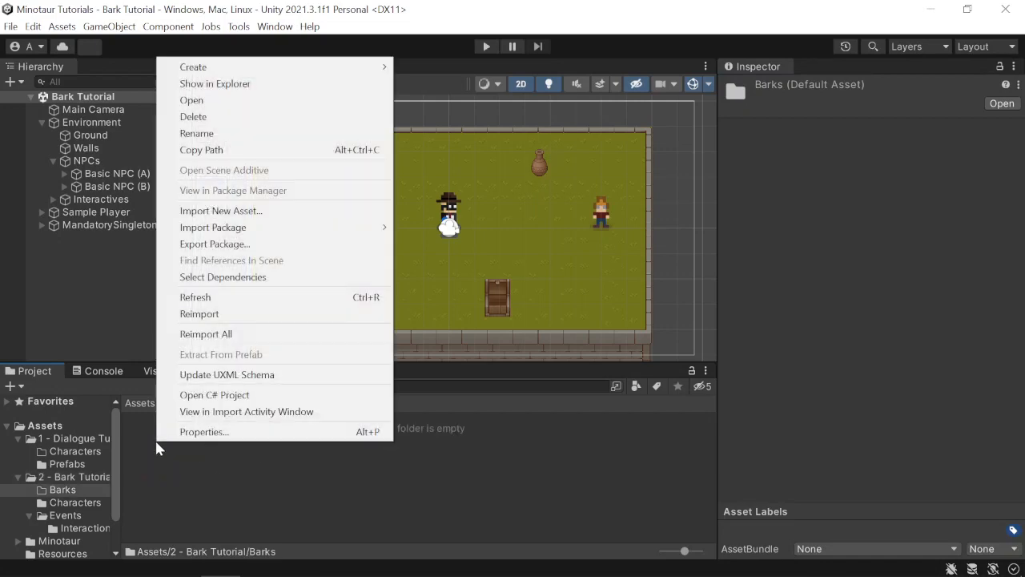
{"action": "left_click", "coordinate": [157, 455]}
{"action": "right_click", "coordinate": [203, 424]}
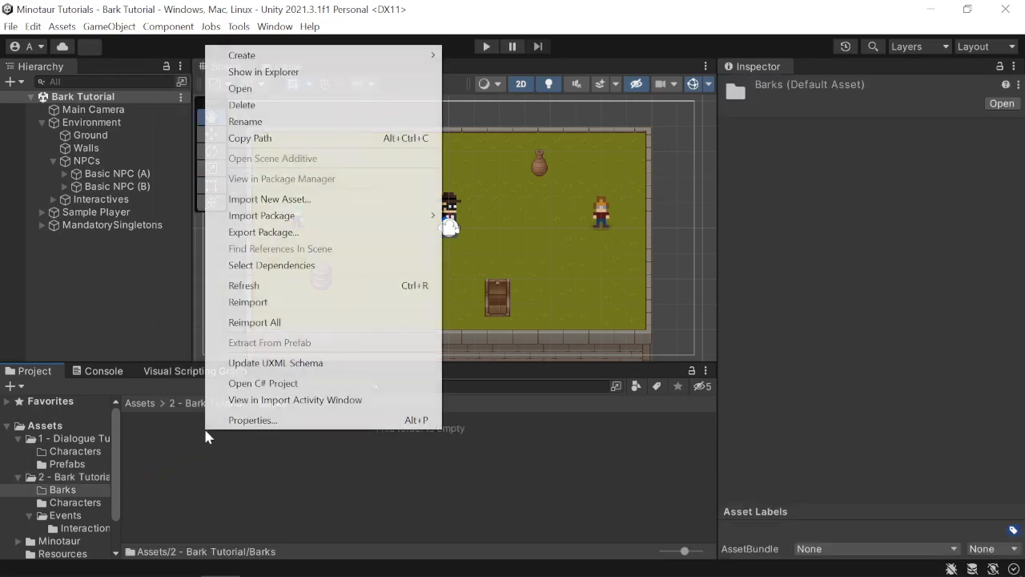
{"action": "mouse_move", "coordinate": [361, 59]}
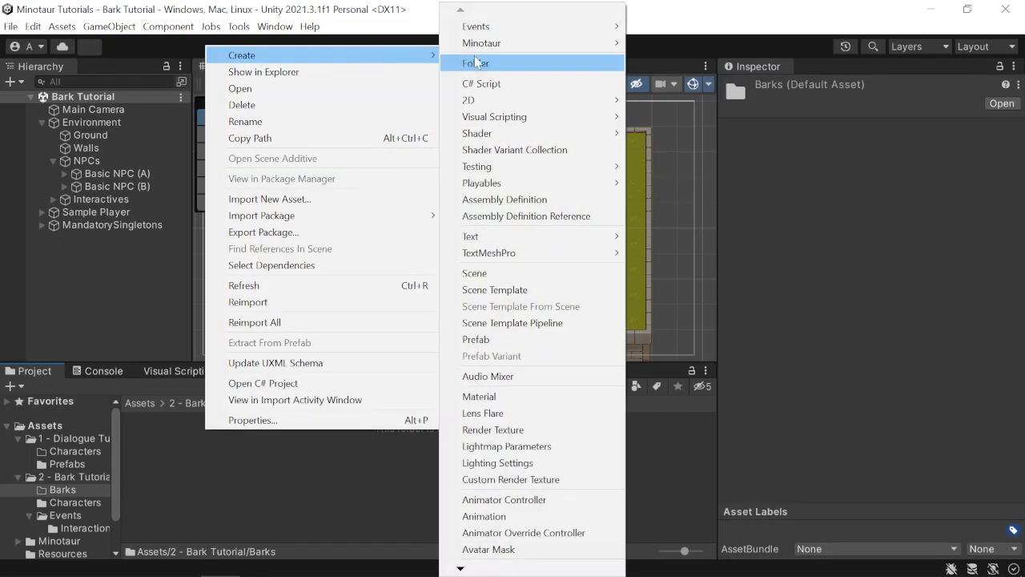
{"action": "mouse_move", "coordinate": [506, 44]}
{"action": "mouse_move", "coordinate": [692, 94]}
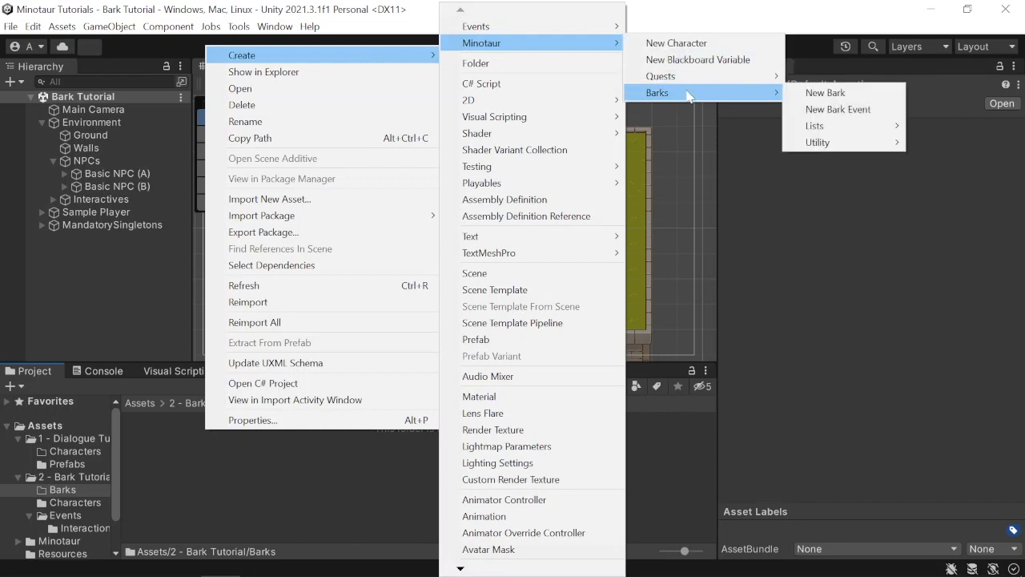
{"action": "left_click", "coordinate": [825, 92]}
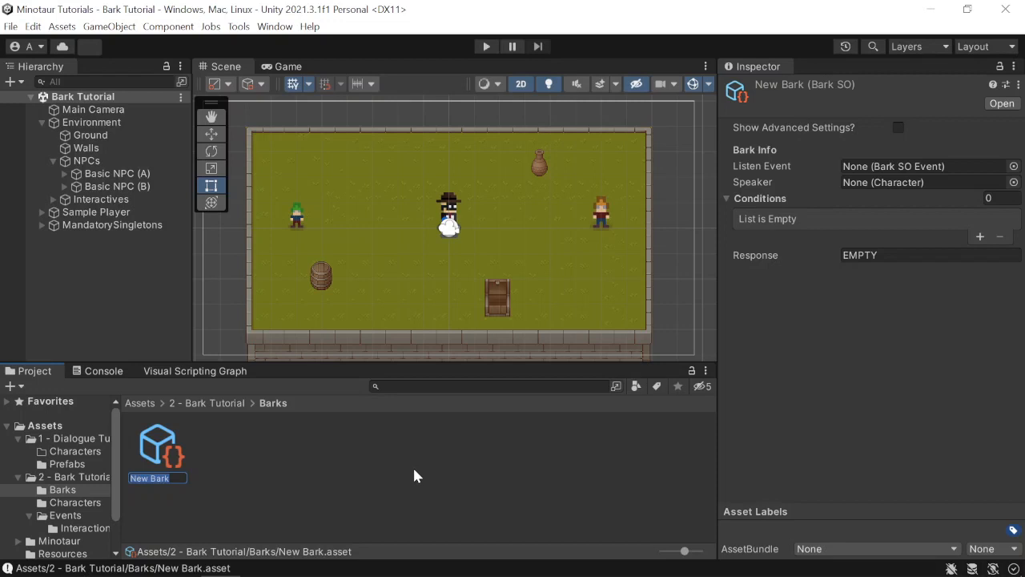
{"action": "type", "text": "A_Hello"}
{"action": "key", "text": "Return"}
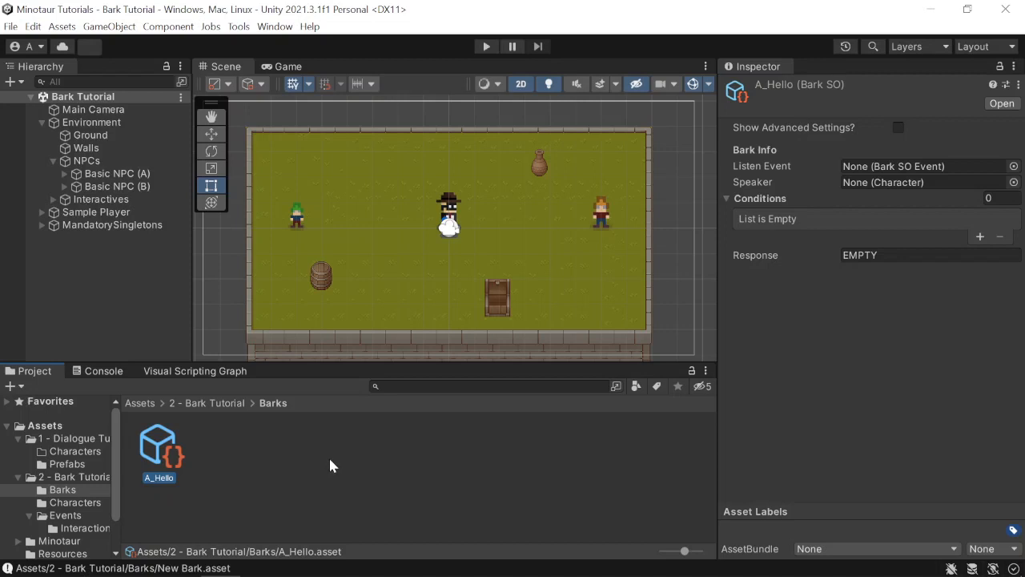
Set A_Hello's Listen Event to A_Approach and its Speaker to NPC A
{"action": "left_click", "coordinate": [1013, 166]}
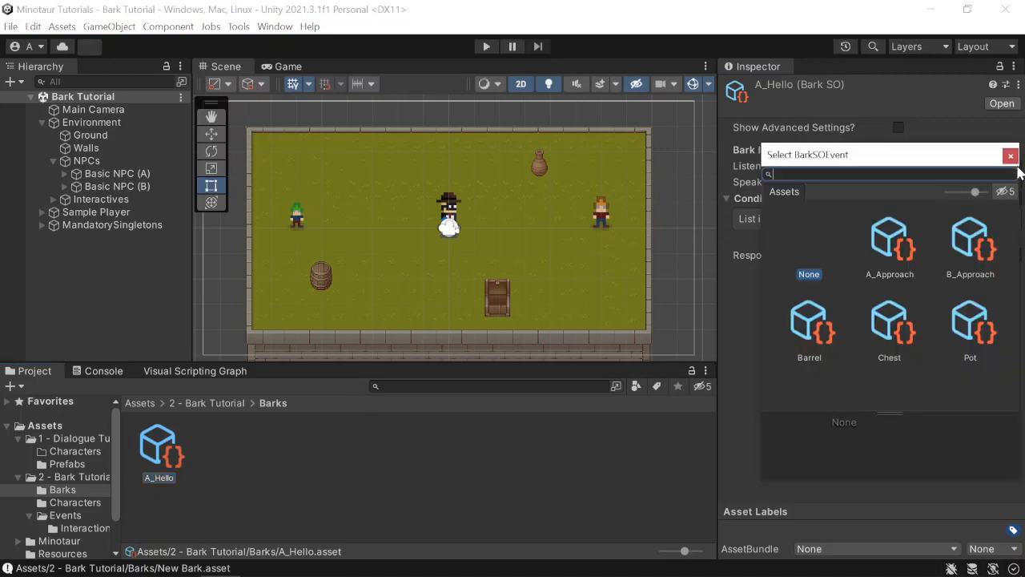
{"action": "left_click", "coordinate": [887, 238]}
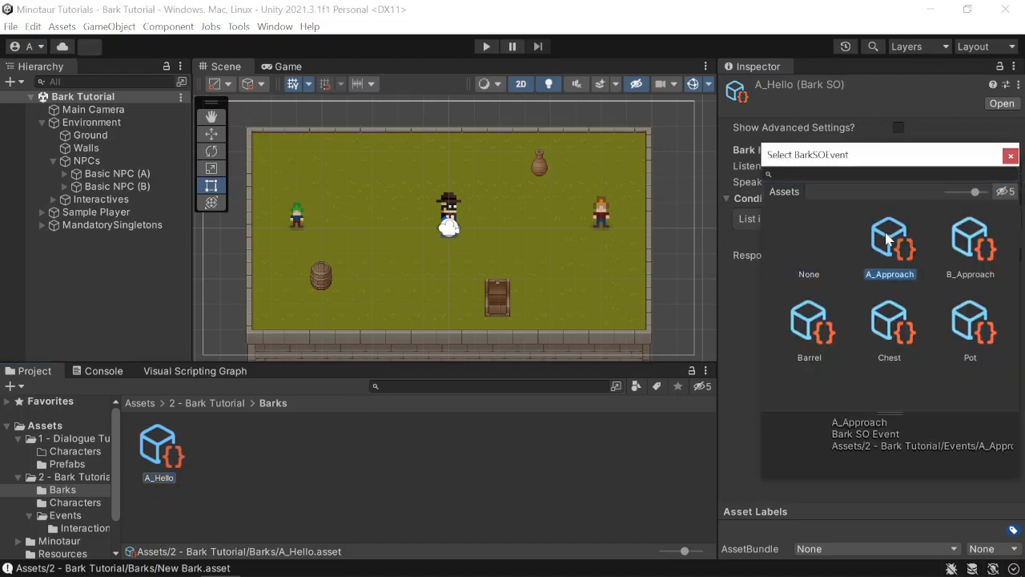
{"action": "double_click", "coordinate": [887, 238]}
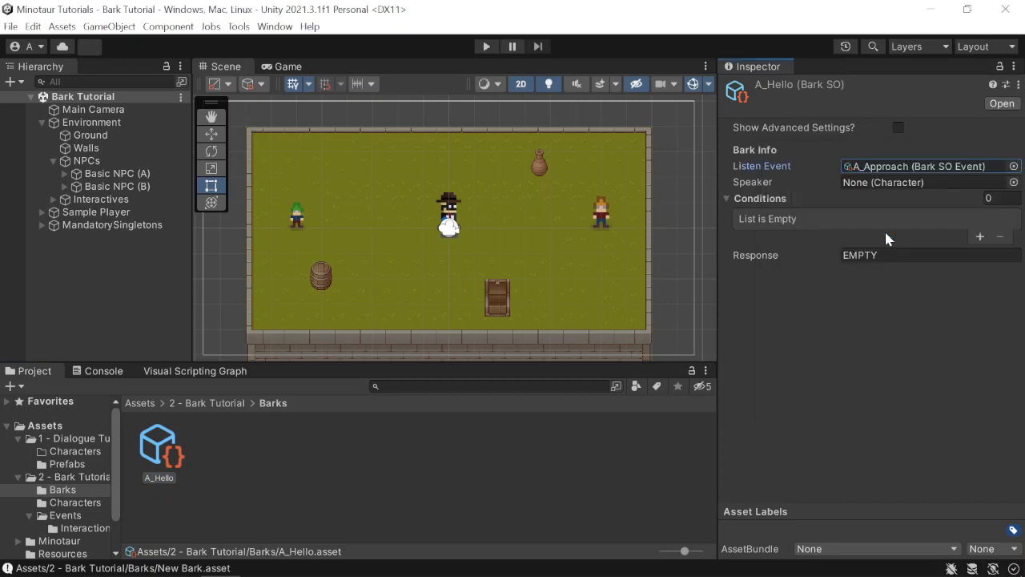
{"action": "left_click", "coordinate": [1013, 182]}
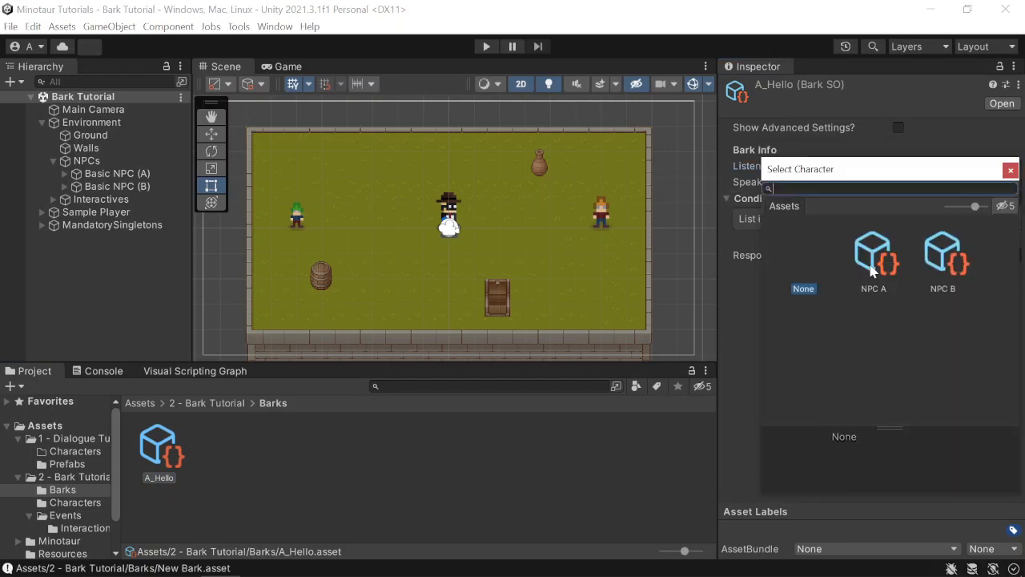
{"action": "left_click", "coordinate": [873, 271]}
{"action": "double_click", "coordinate": [872, 271]}
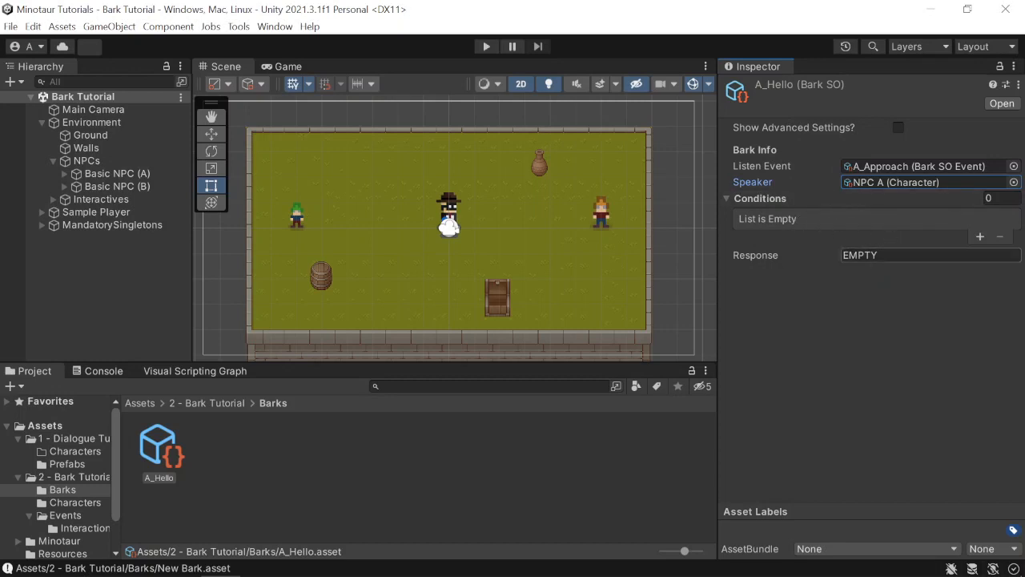
Set the A_Hello bark's Response text to "Hello."
{"action": "left_click", "coordinate": [888, 255]}
{"action": "type", "text": "Hello."}
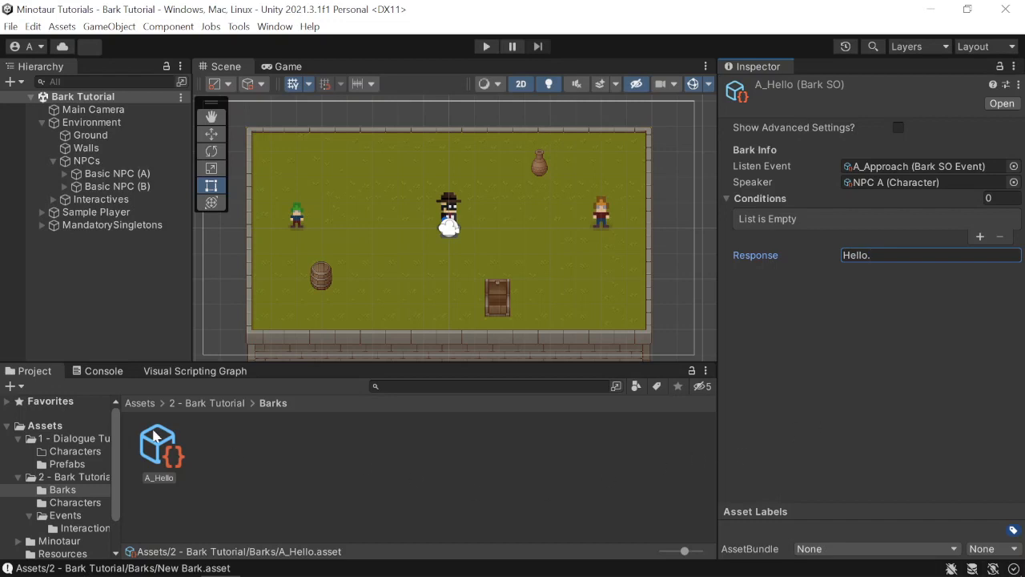
{"action": "left_click", "coordinate": [328, 479]}
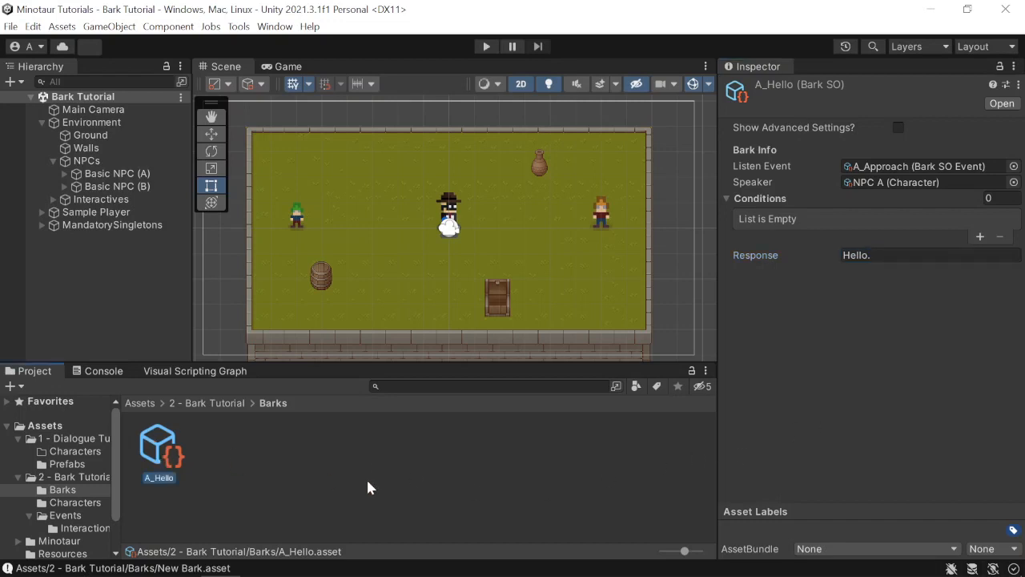
Create a second Minotaur bark asset in the Barks folder and name it B_Greeting
{"action": "right_click", "coordinate": [312, 452]}
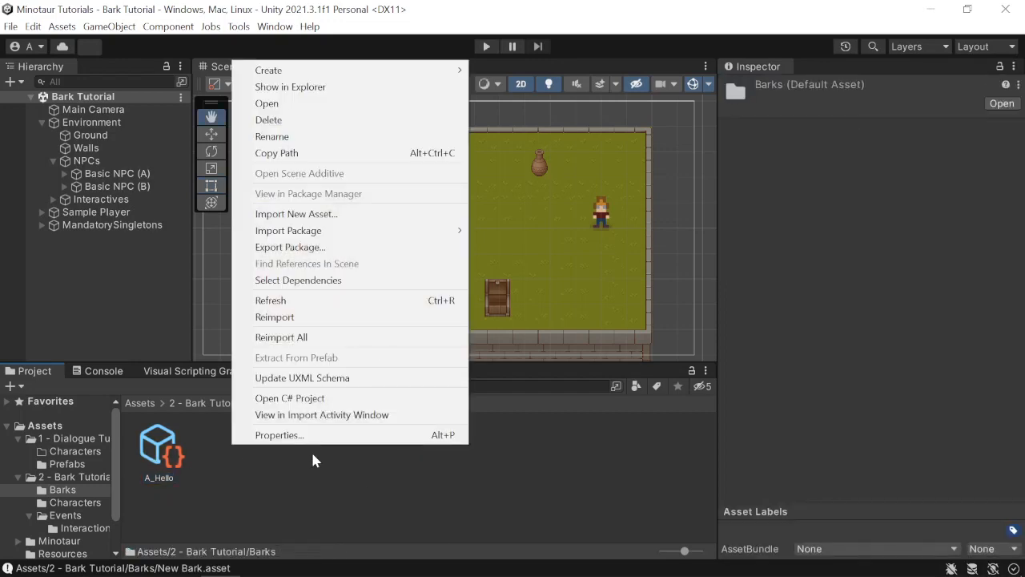
{"action": "mouse_move", "coordinate": [412, 74]}
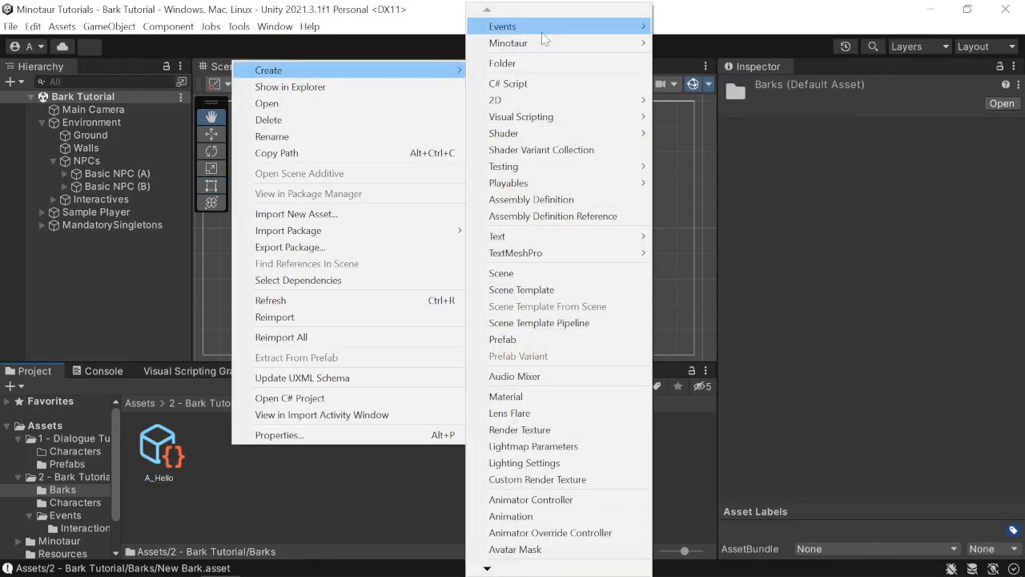
{"action": "mouse_move", "coordinate": [543, 45]}
{"action": "mouse_move", "coordinate": [728, 96]}
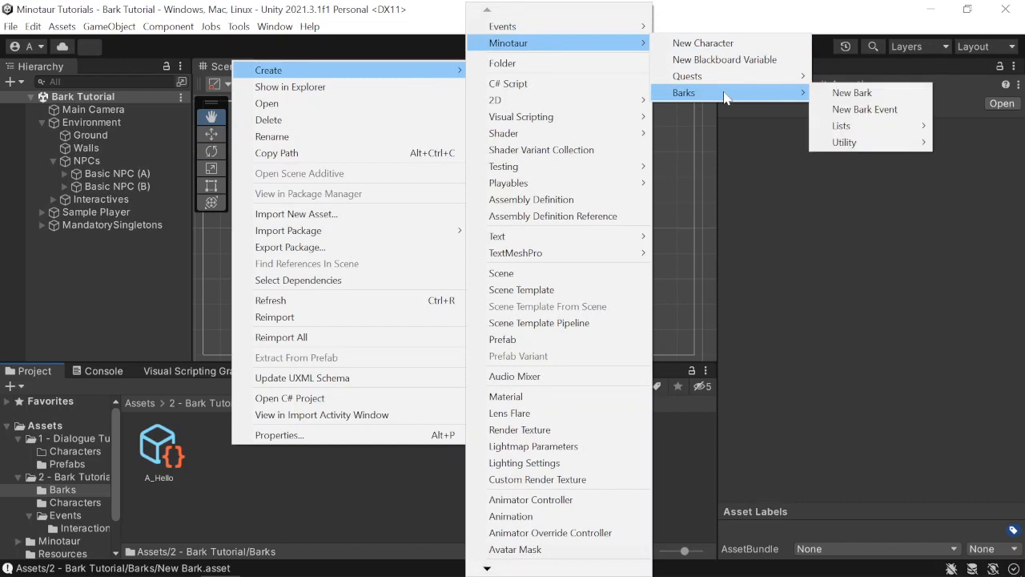
{"action": "left_click", "coordinate": [841, 93]}
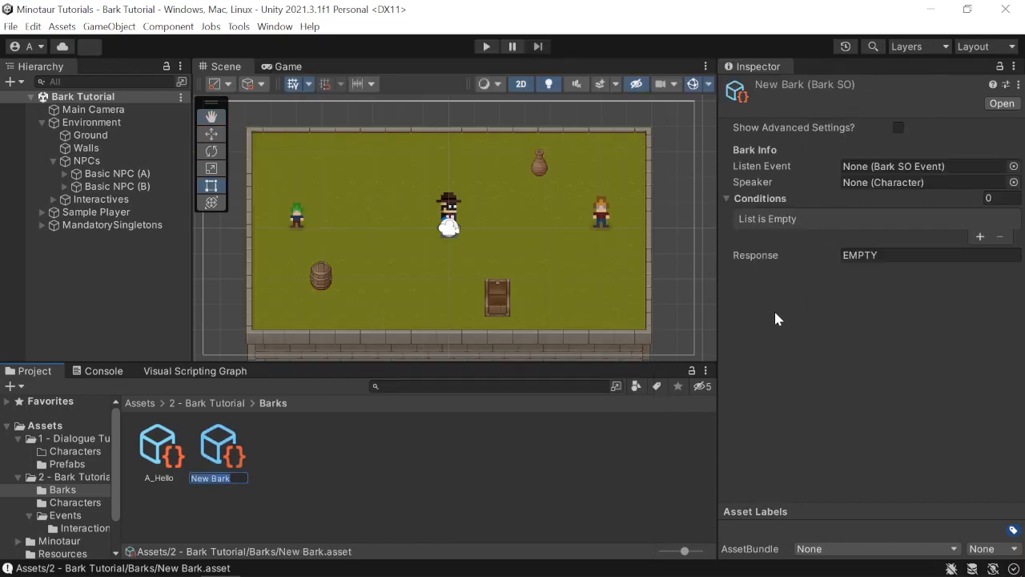
{"action": "type", "text": "B_Greeting"}
{"action": "key", "text": "Return"}
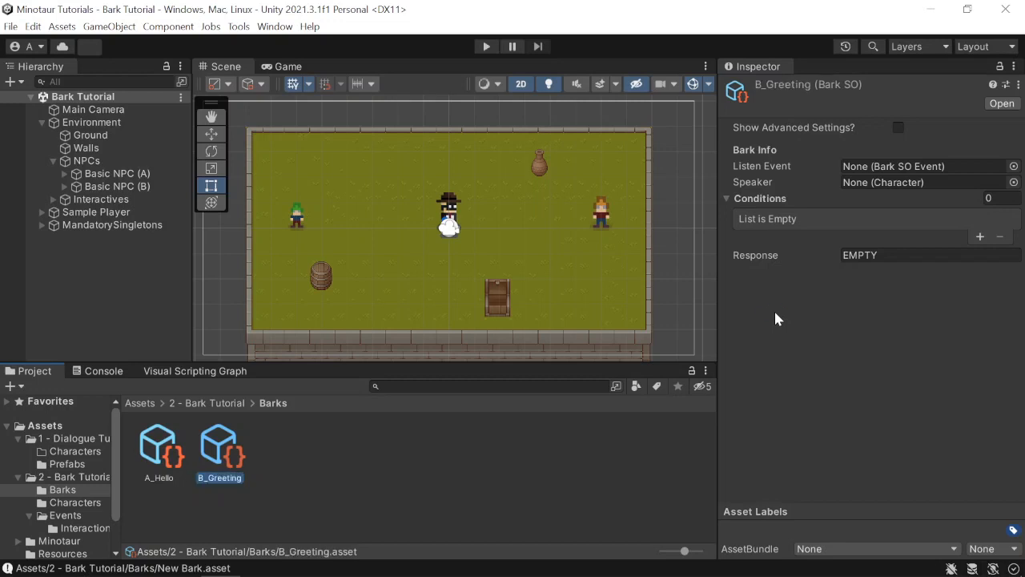
Set B_Greeting's Listen Event to B_Approach and its Speaker to NPC B
{"action": "left_click", "coordinate": [1013, 166]}
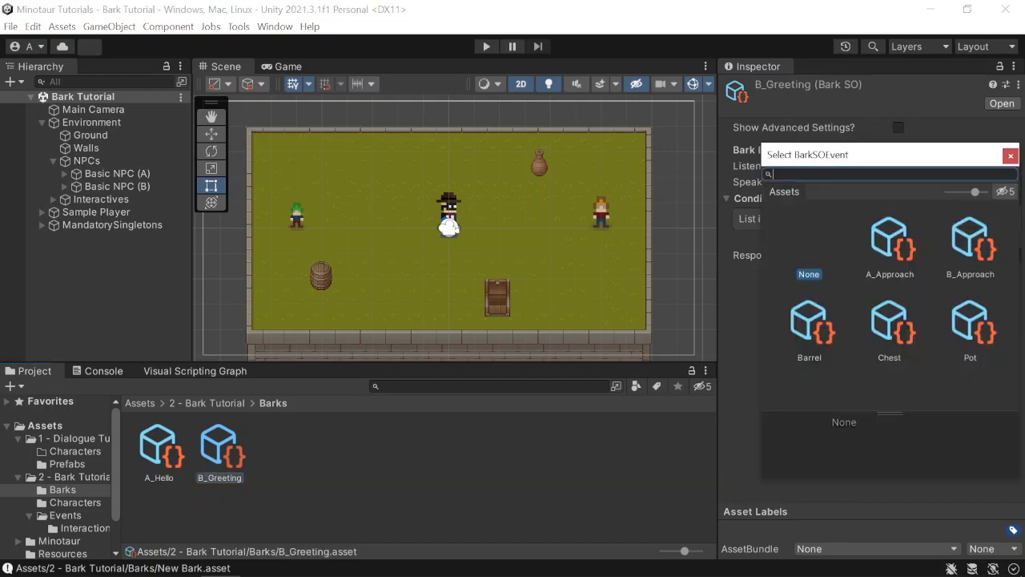
{"action": "left_click", "coordinate": [986, 250]}
{"action": "left_click", "coordinate": [984, 250]}
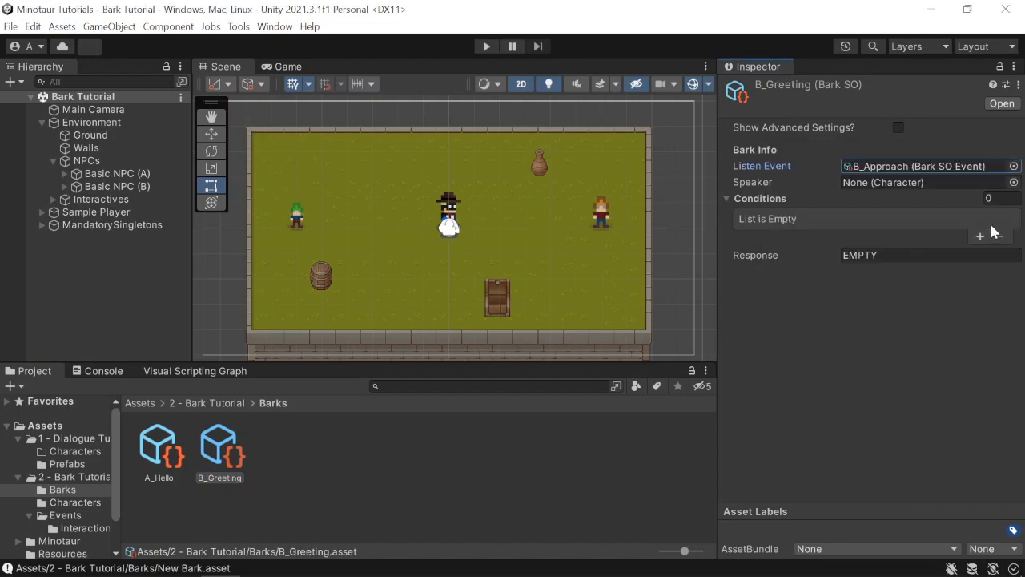
{"action": "left_click", "coordinate": [1012, 185]}
{"action": "left_click", "coordinate": [947, 262]}
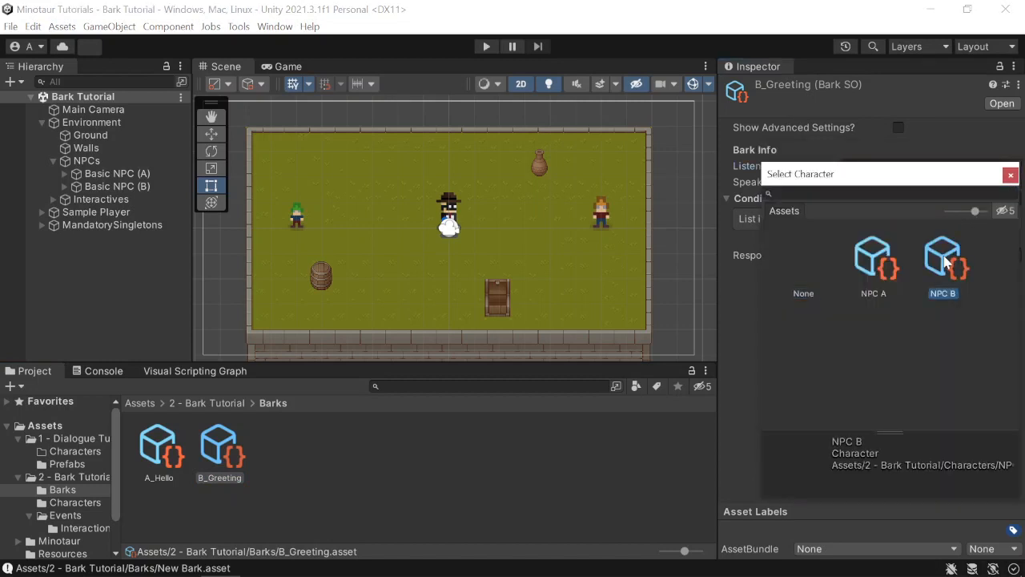
{"action": "left_click", "coordinate": [946, 263]}
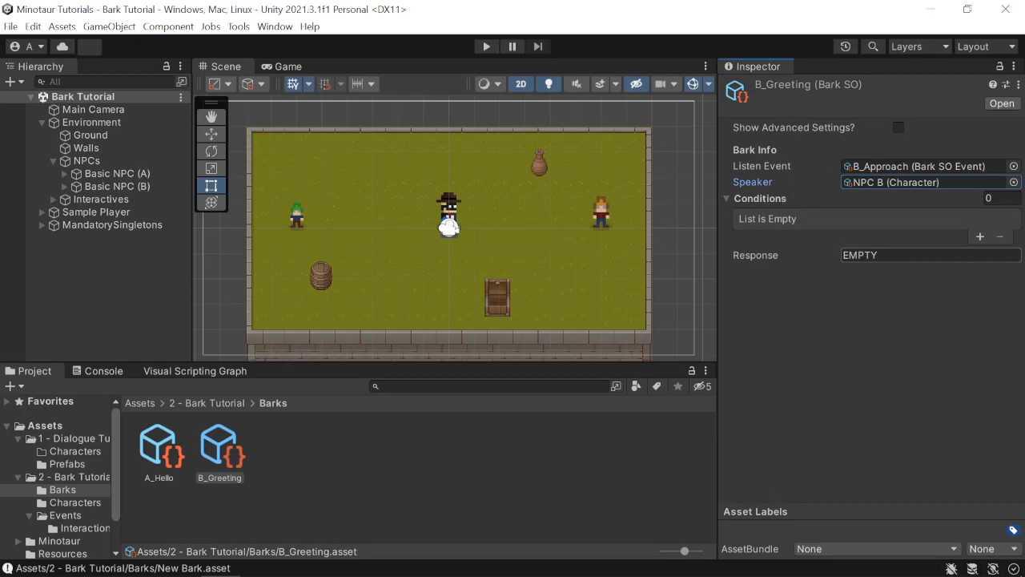
Set the B_Greeting bark's Response text to "Salutations traveller."
{"action": "left_click", "coordinate": [929, 254]}
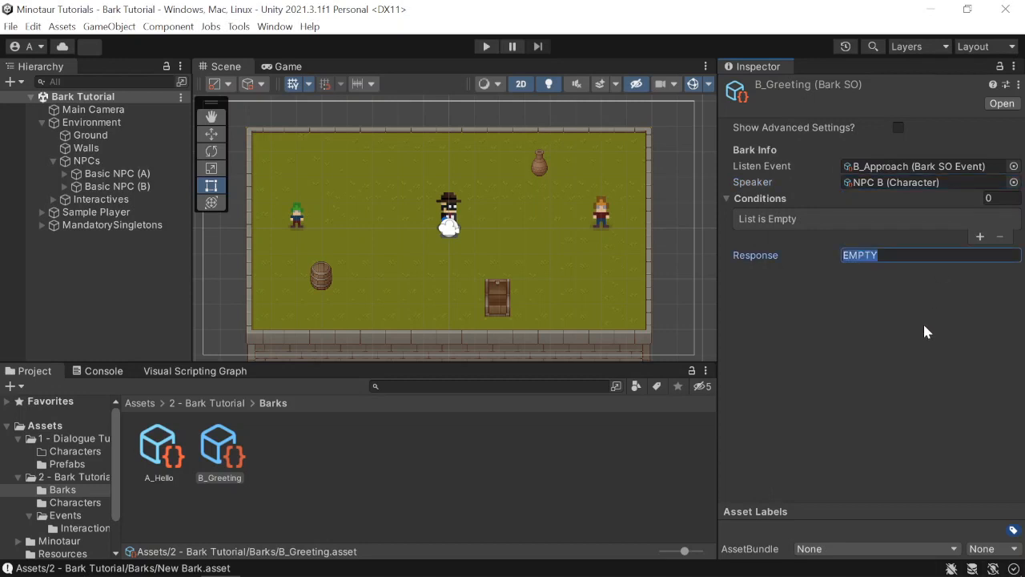
{"action": "type", "text": "Salutations"}
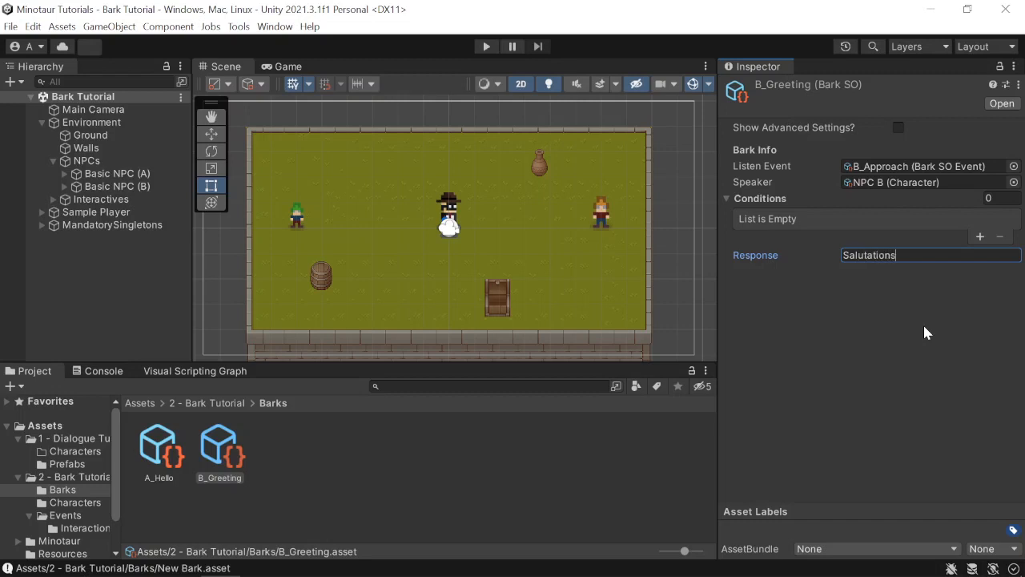
{"action": "type", "text": " traveller."}
{"action": "key", "text": "Return"}
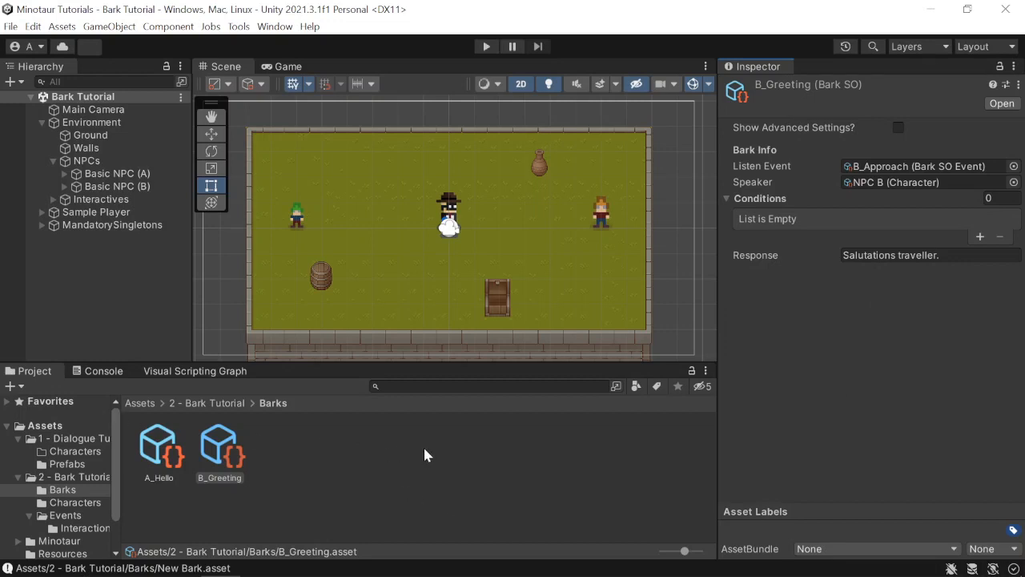
Open the _AllBarks asset in the Resources folder to check its Barks Path and Bark Rules list
{"action": "left_click", "coordinate": [139, 403]}
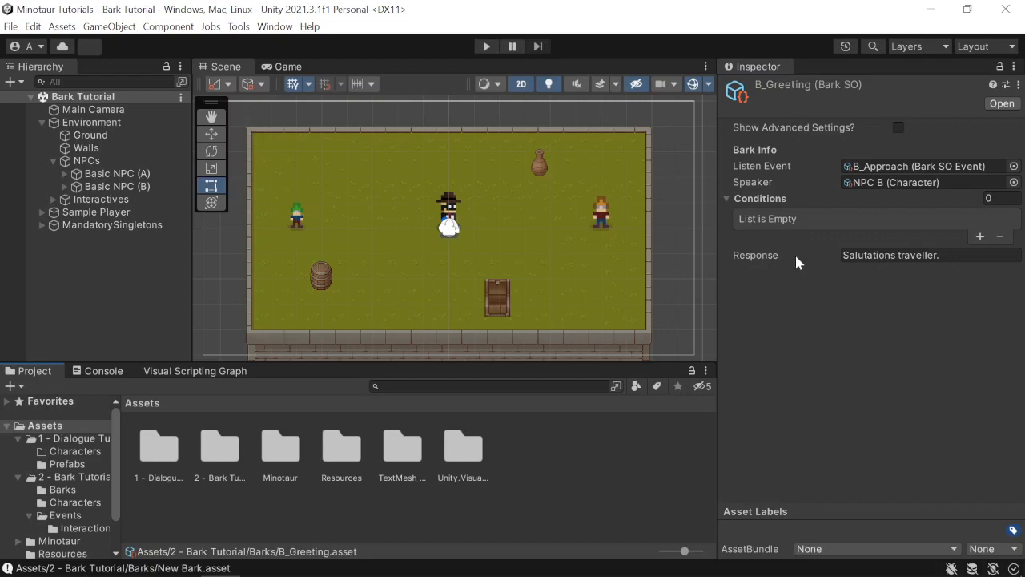
{"action": "double_click", "coordinate": [341, 458]}
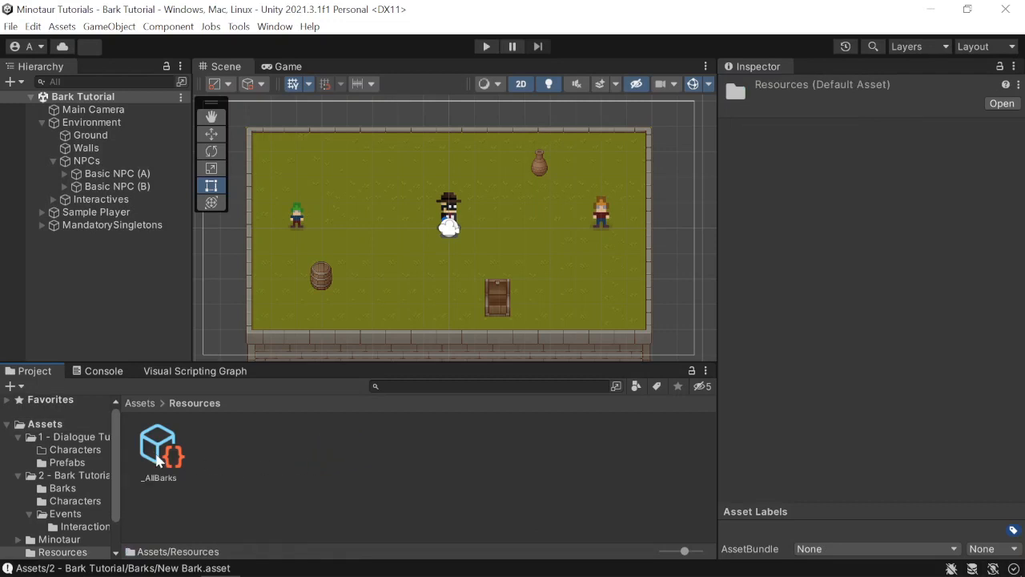
{"action": "left_click", "coordinate": [158, 458]}
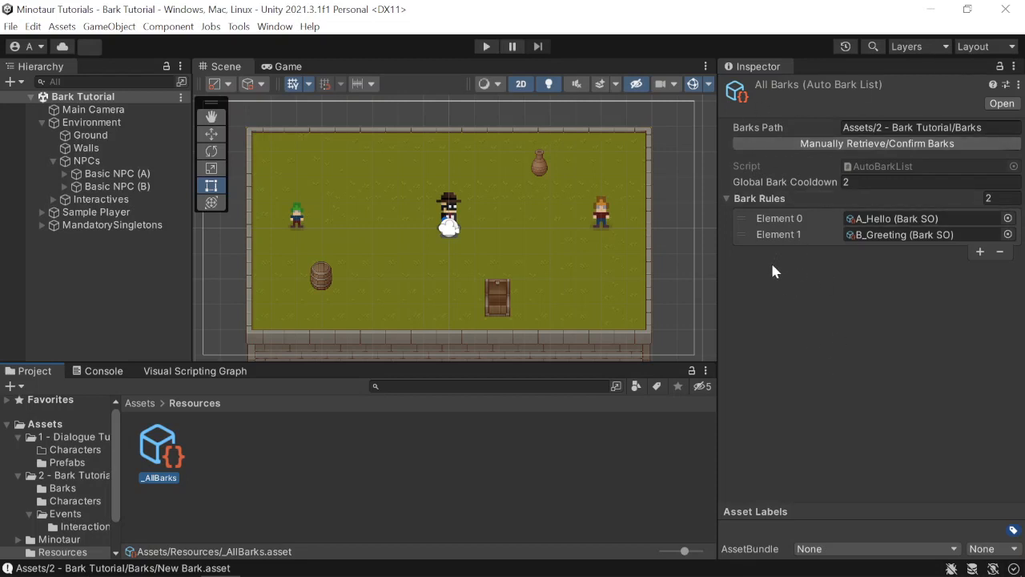
Empty the _AllBarks Bark Rules list by setting its size to 0, and manually retrieve the barks again
{"action": "left_click", "coordinate": [889, 151]}
{"action": "left_click", "coordinate": [996, 197]}
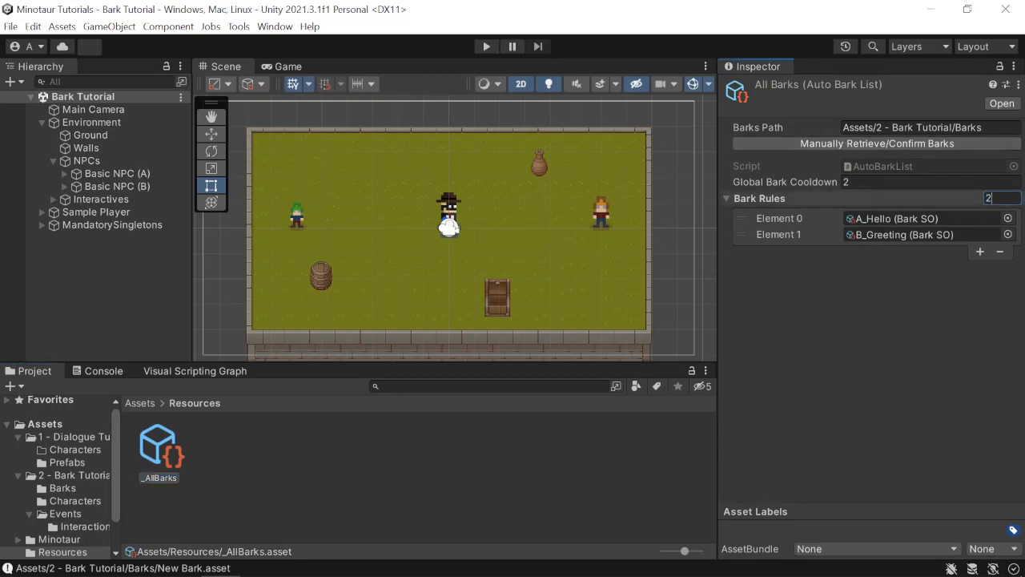
{"action": "key", "text": "BackSpace"}
{"action": "type", "text": "0"}
{"action": "key", "text": "Return"}
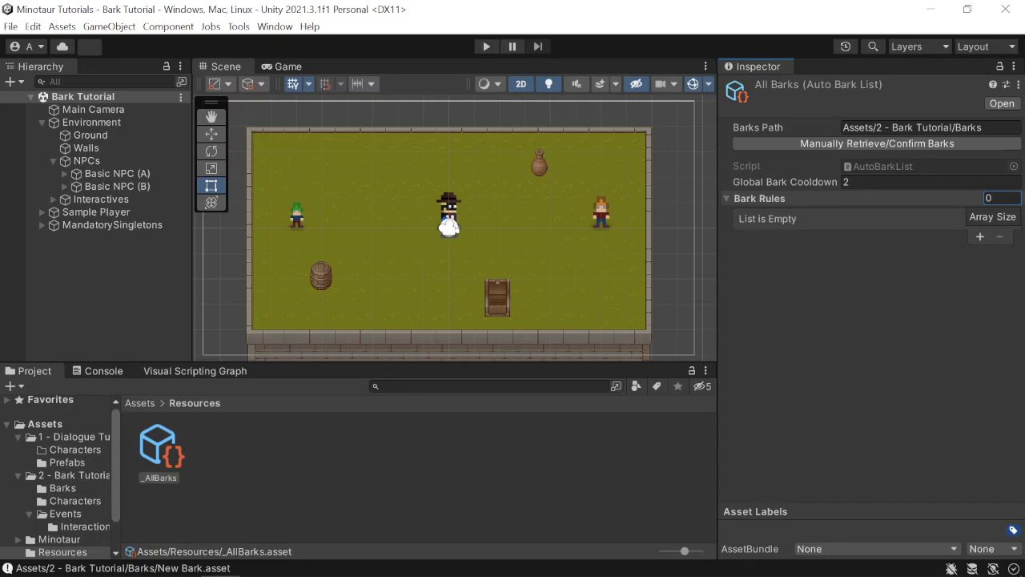
{"action": "left_click", "coordinate": [853, 144]}
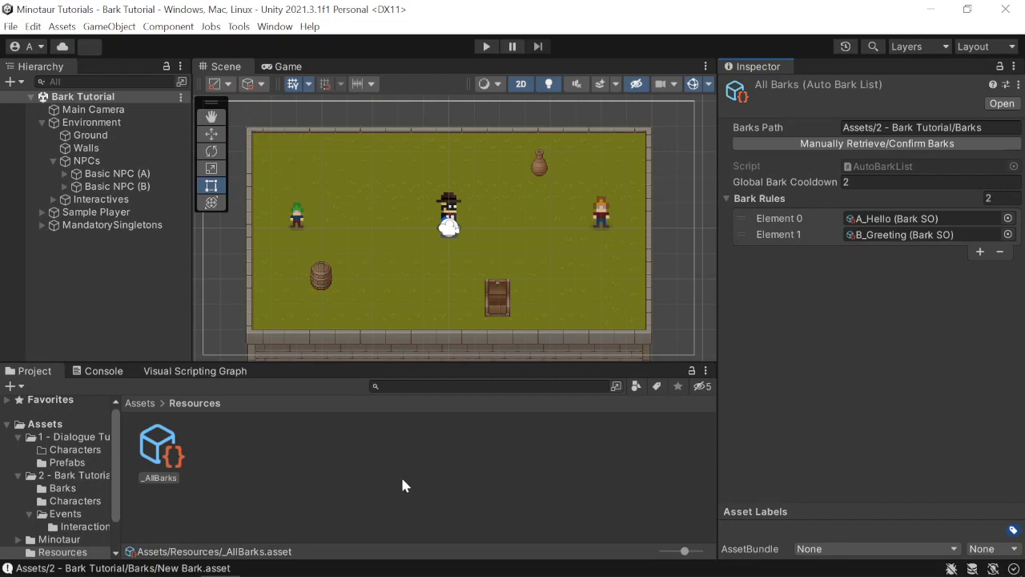
Inspect the RuntimeBarks object under MandatorySingletons to check which bark list it references
{"action": "left_click", "coordinate": [149, 407]}
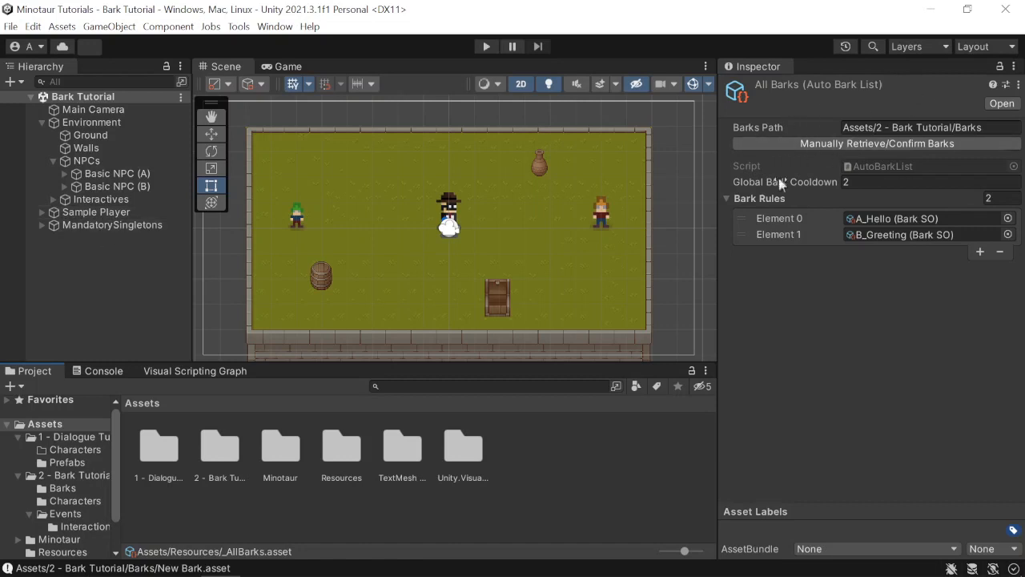
{"action": "left_click", "coordinate": [43, 224]}
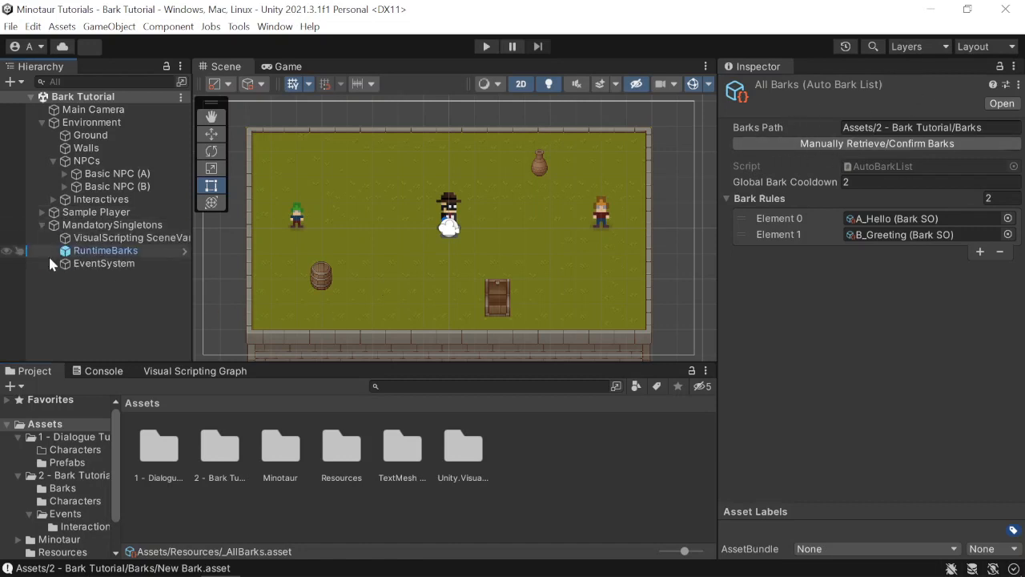
{"action": "left_click", "coordinate": [107, 252]}
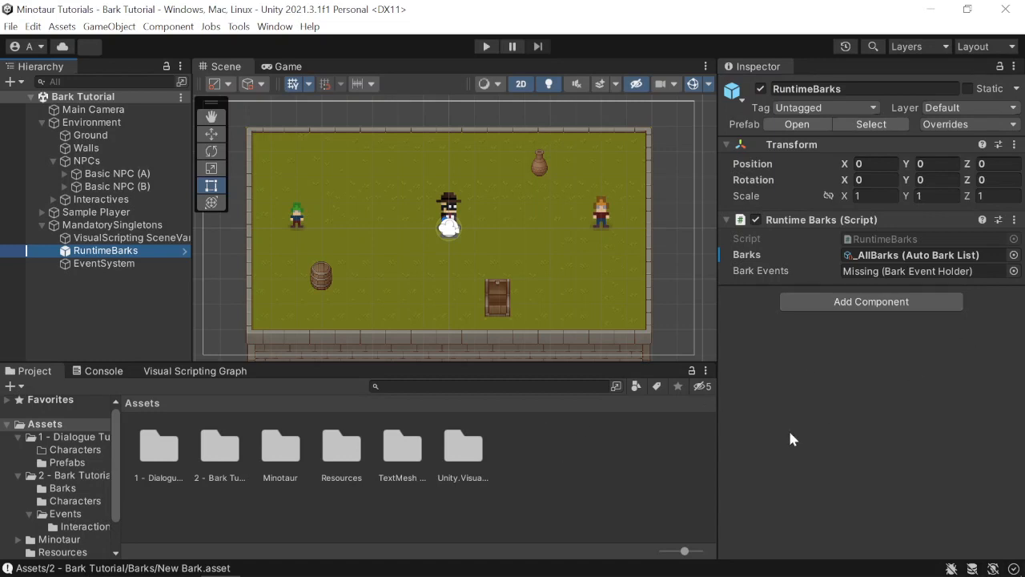
{"action": "left_click", "coordinate": [42, 225]}
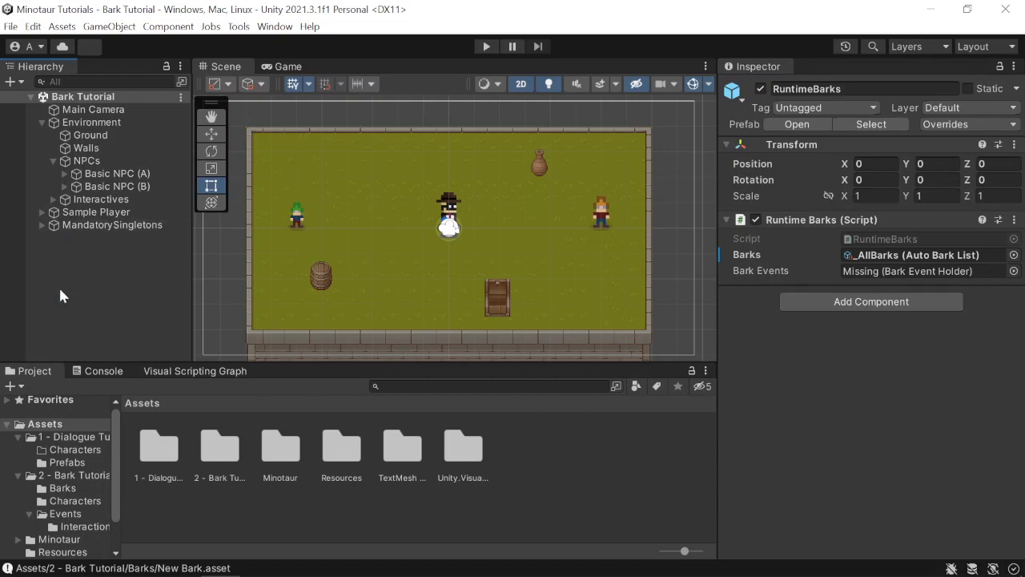
{"action": "left_click", "coordinate": [59, 286]}
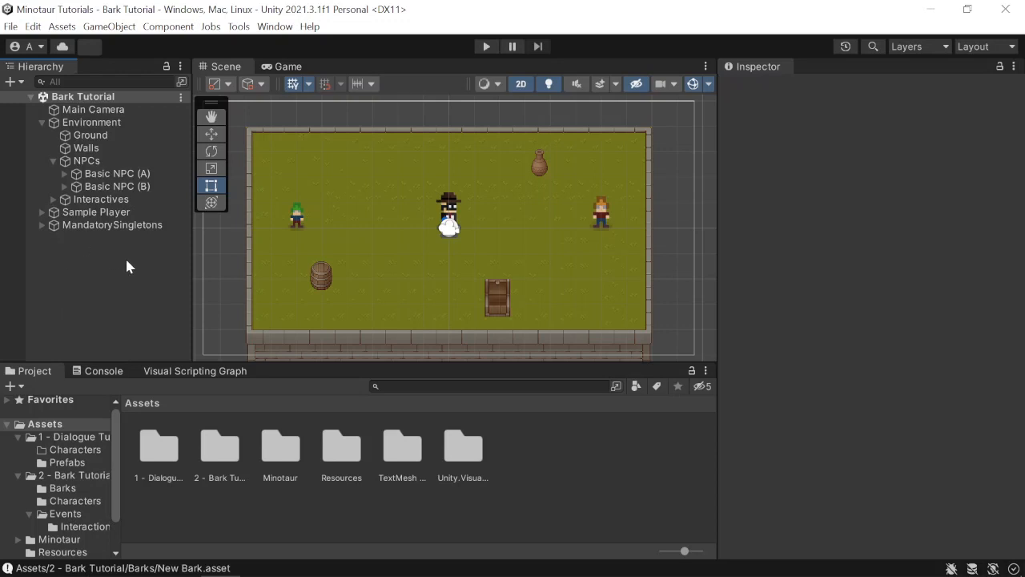
Review the Barking Character settings of both Basic NPCs and the A_Hello and B_Greeting assets in the Barks folder
{"action": "left_click", "coordinate": [127, 174]}
{"action": "left_click", "coordinate": [126, 189]}
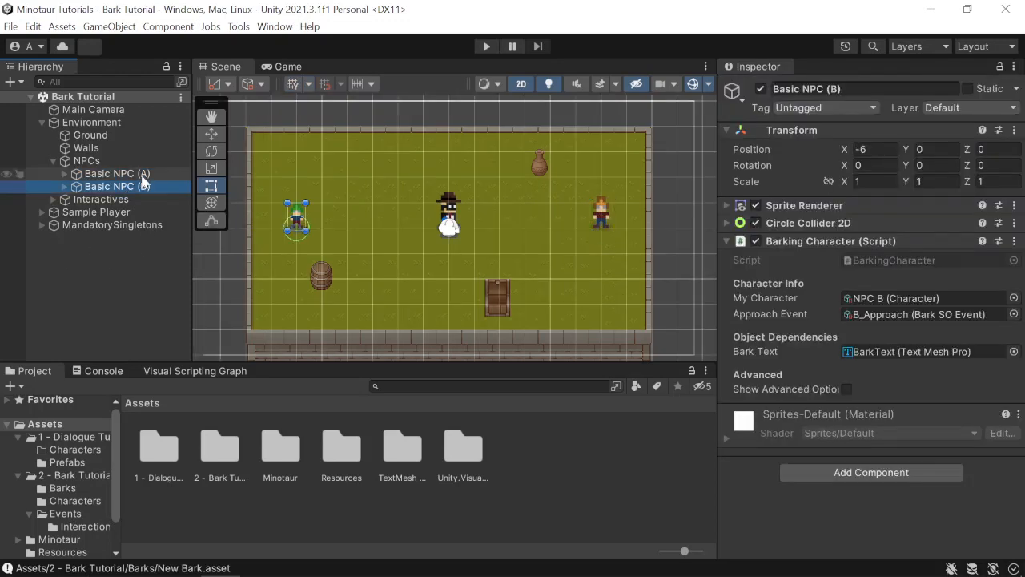
{"action": "left_click", "coordinate": [230, 455]}
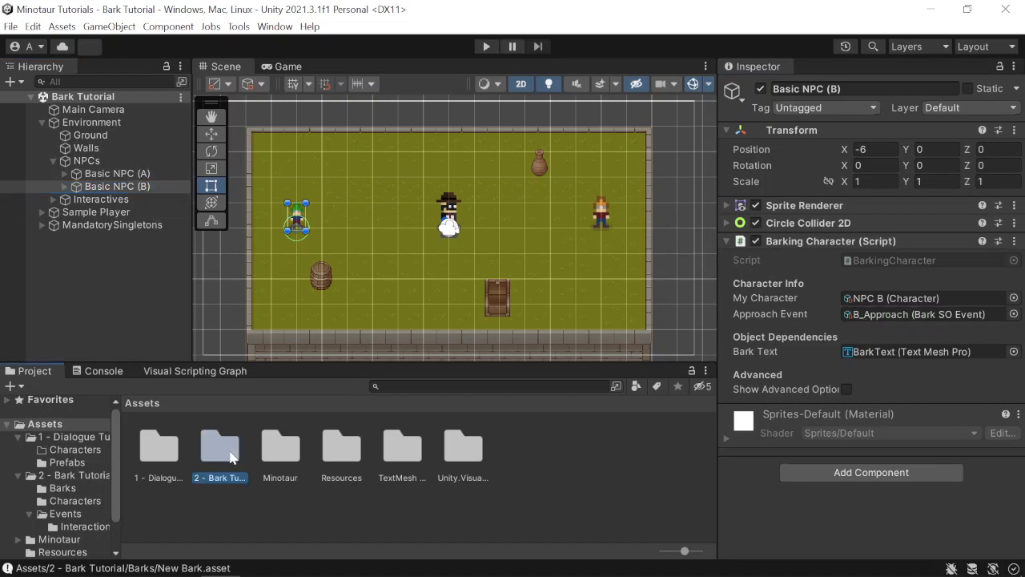
{"action": "double_click", "coordinate": [220, 450]}
{"action": "double_click", "coordinate": [158, 448]}
{"action": "left_click", "coordinate": [159, 449]}
{"action": "left_click", "coordinate": [220, 453]}
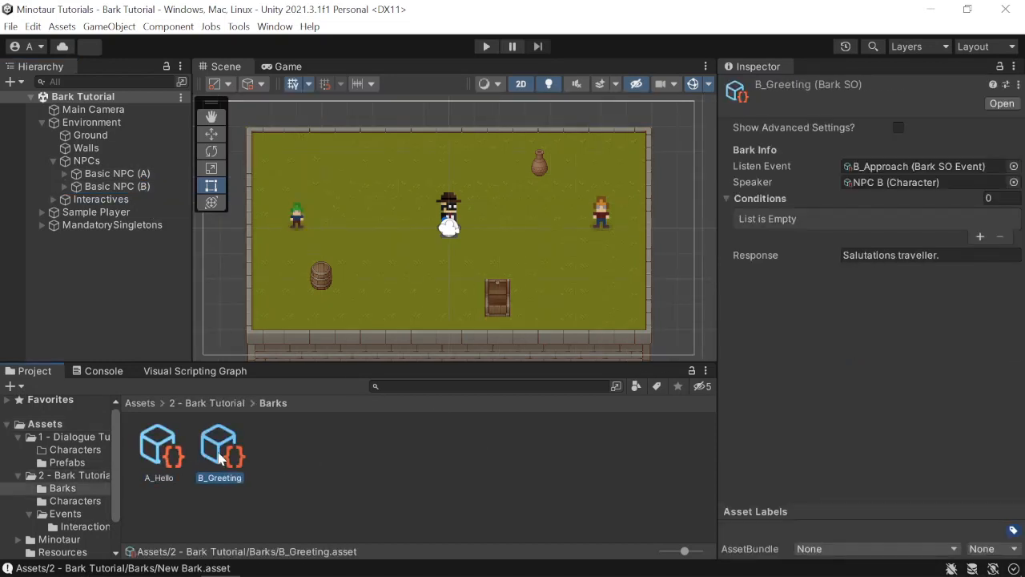
Play-test the scene by walking the player towards each NPC to check their approach barks, and stop the game
{"action": "left_click", "coordinate": [486, 46]}
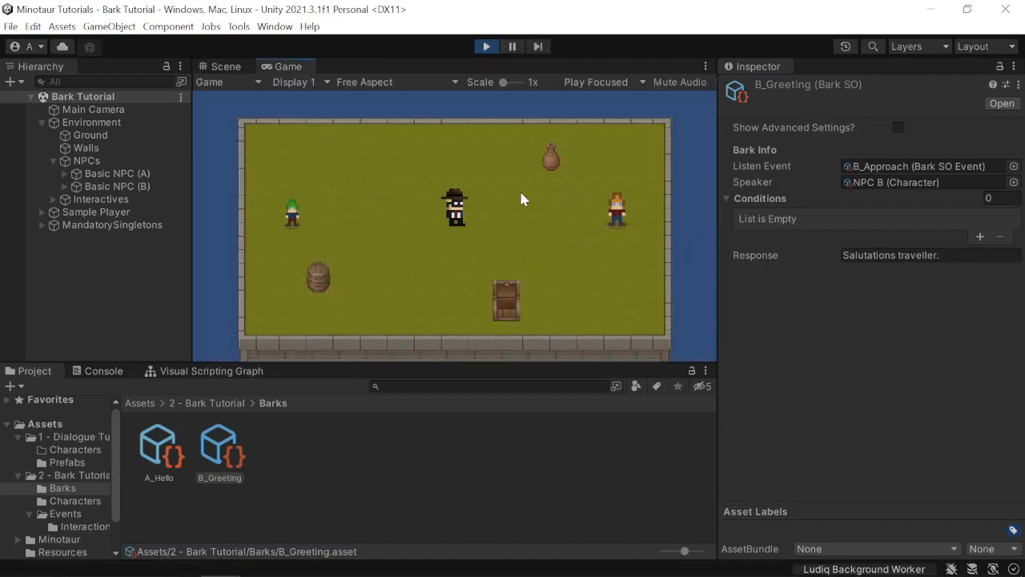
{"action": "key", "text": "d"}
{"action": "key", "text": "d"}
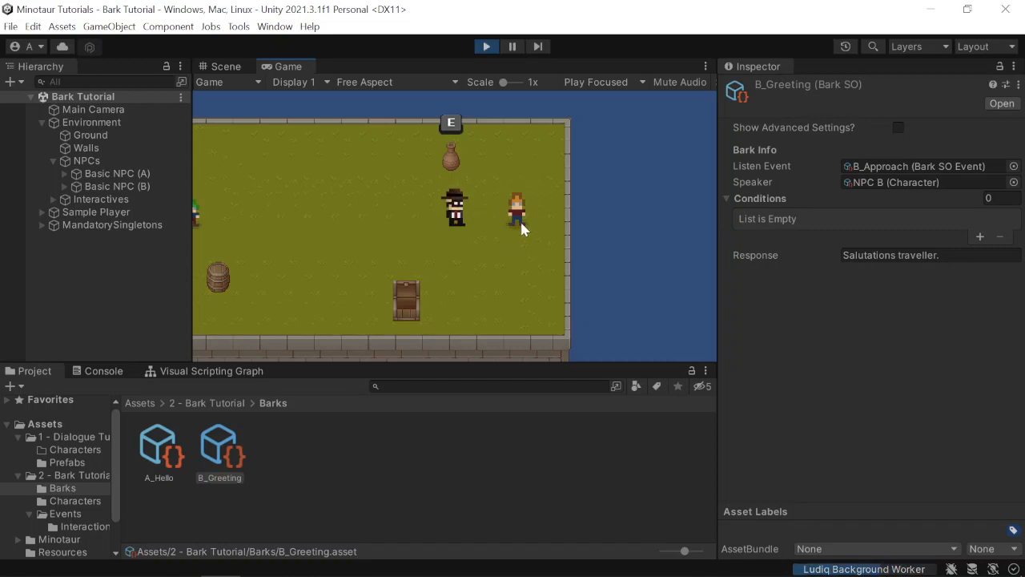
{"action": "key", "text": "a"}
{"action": "key", "text": "a"}
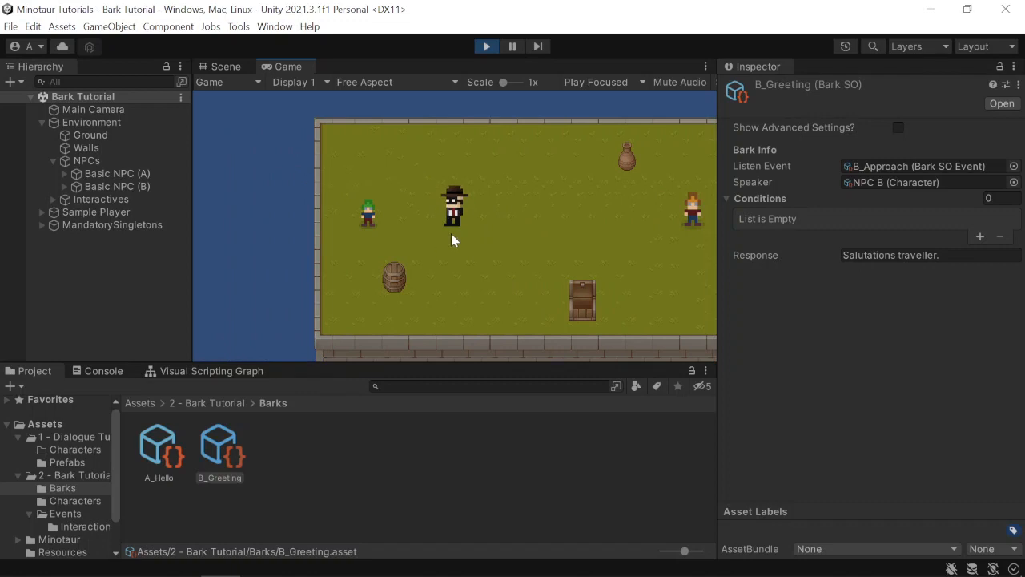
{"action": "key", "text": "d"}
{"action": "left_click", "coordinate": [486, 48]}
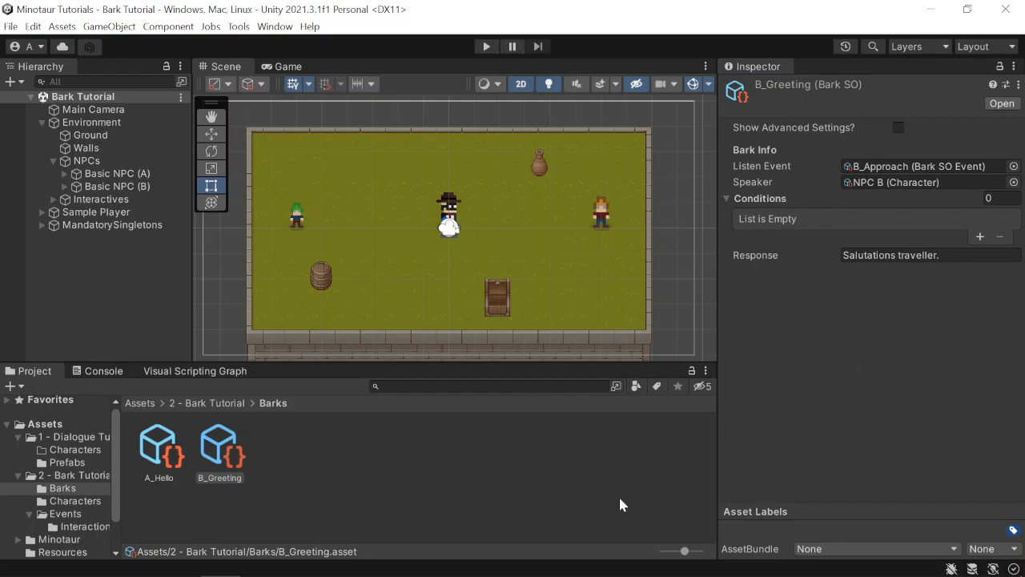
Inspect the Chest under Interactives to check which bark event its On Interact action invokes
{"action": "left_click", "coordinate": [59, 200]}
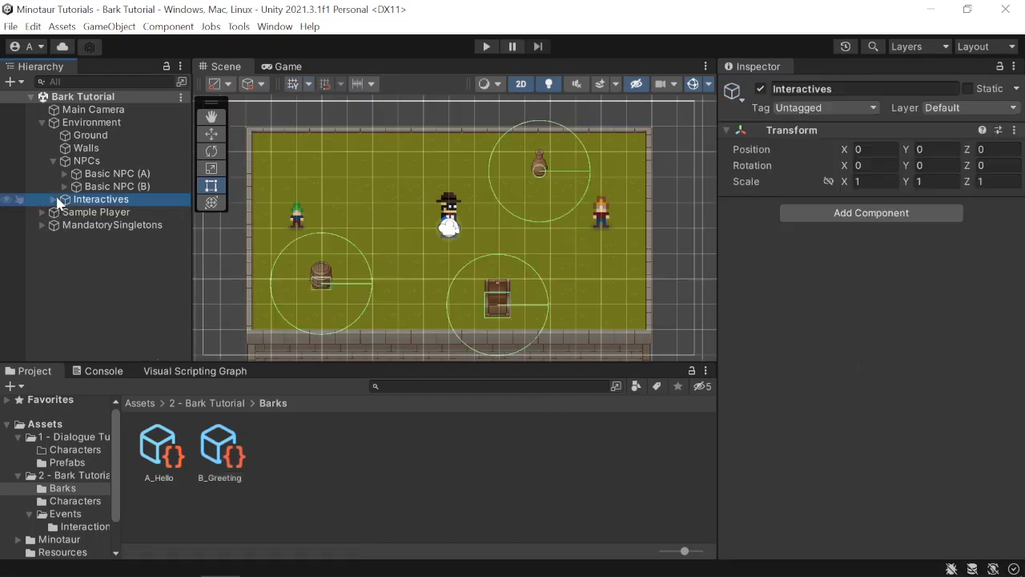
{"action": "left_click", "coordinate": [54, 199]}
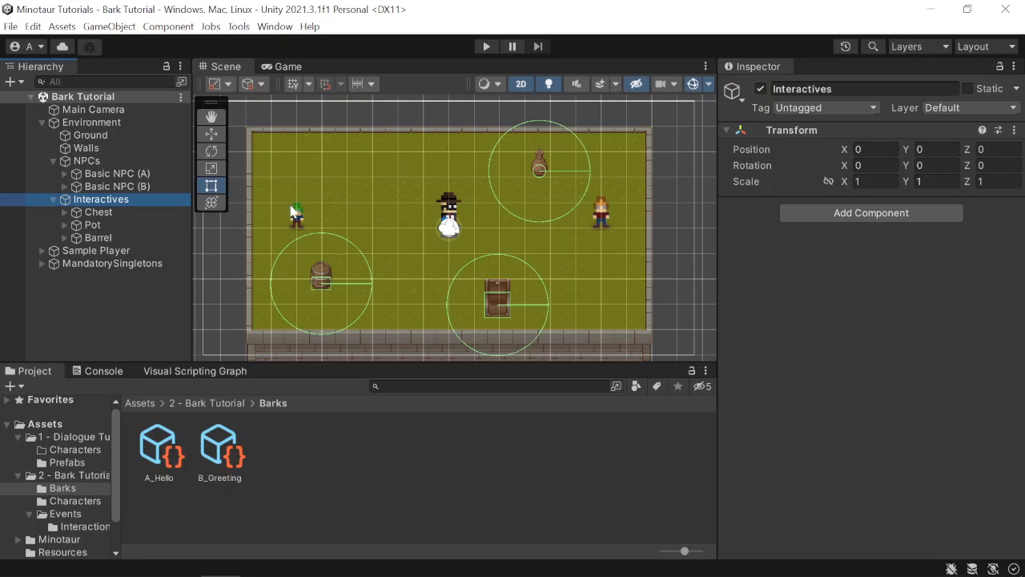
{"action": "left_click", "coordinate": [105, 213]}
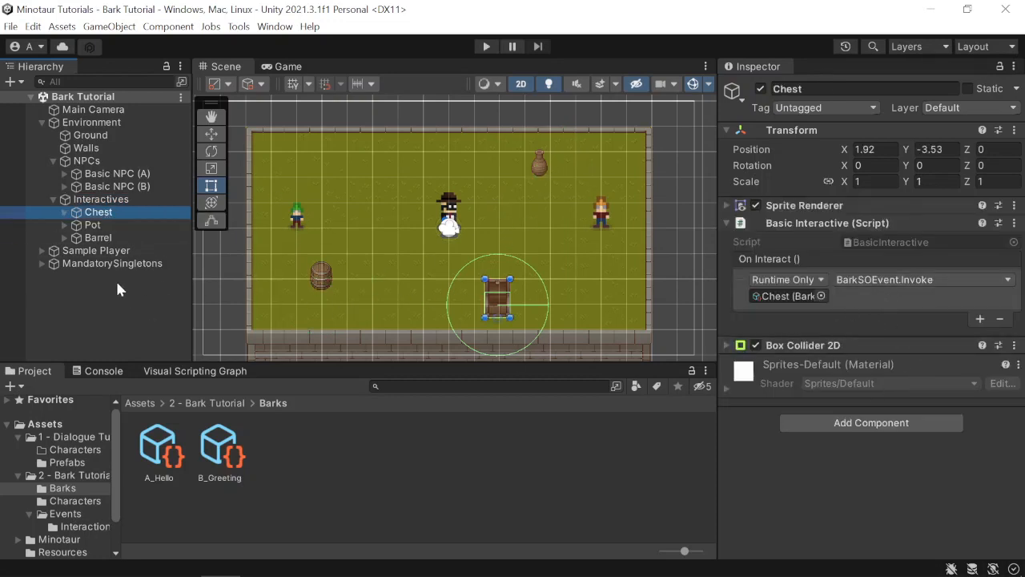
{"action": "left_click", "coordinate": [53, 198]}
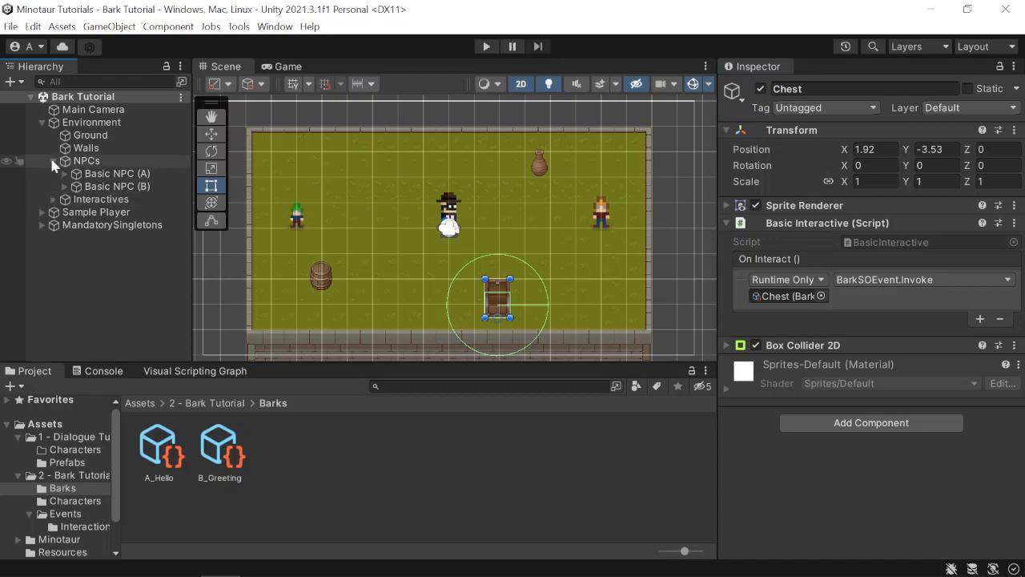
{"action": "left_click", "coordinate": [84, 161]}
{"action": "left_click", "coordinate": [358, 450]}
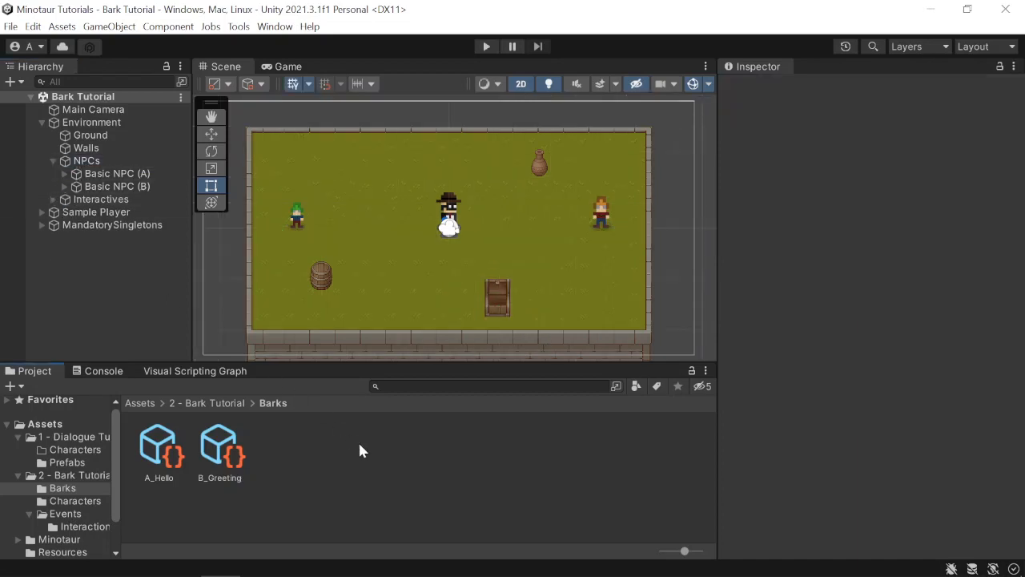
{"action": "right_click", "coordinate": [277, 442]}
{"action": "right_click", "coordinate": [245, 454]}
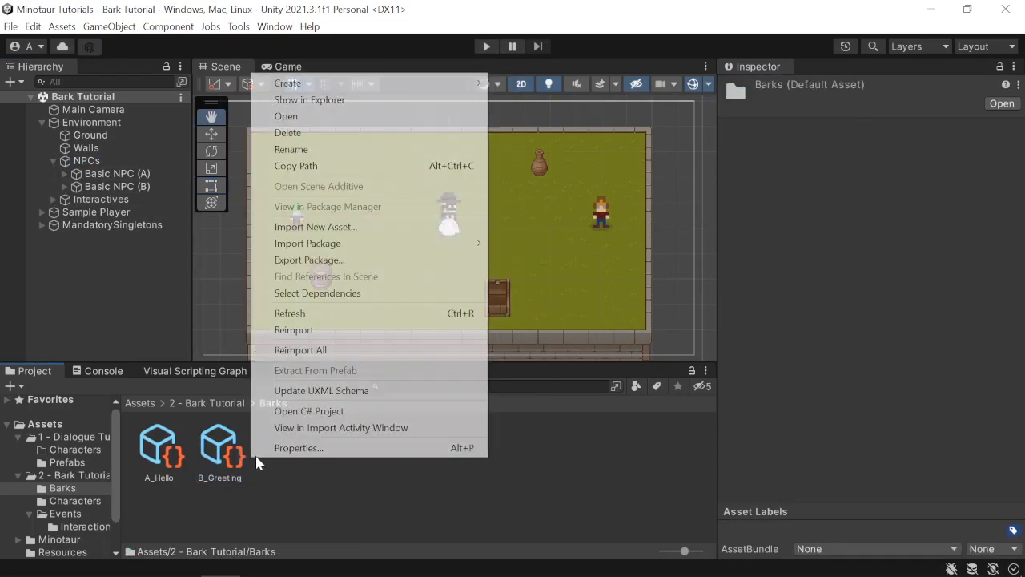
{"action": "mouse_move", "coordinate": [364, 82]}
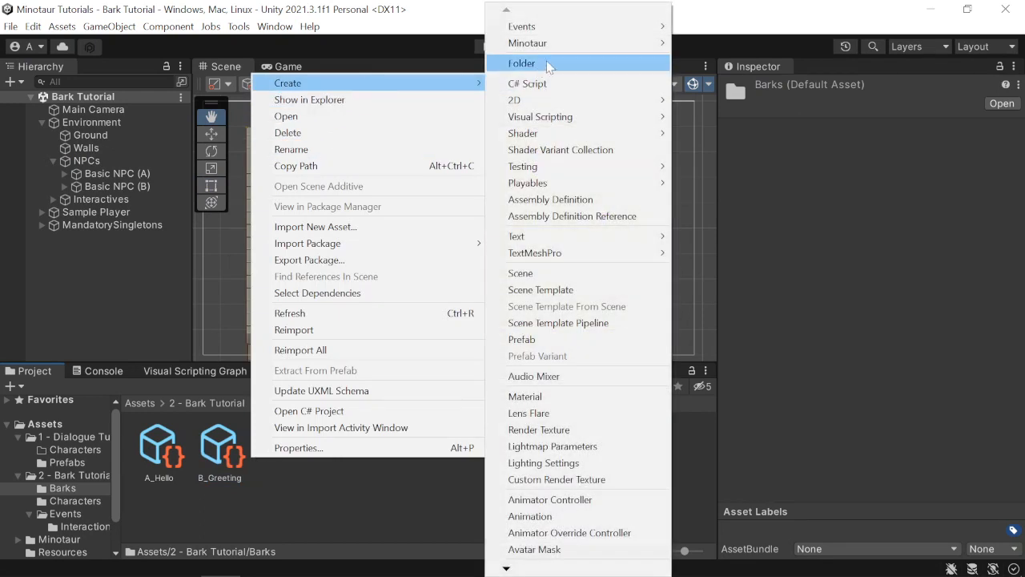
{"action": "left_click", "coordinate": [347, 502]}
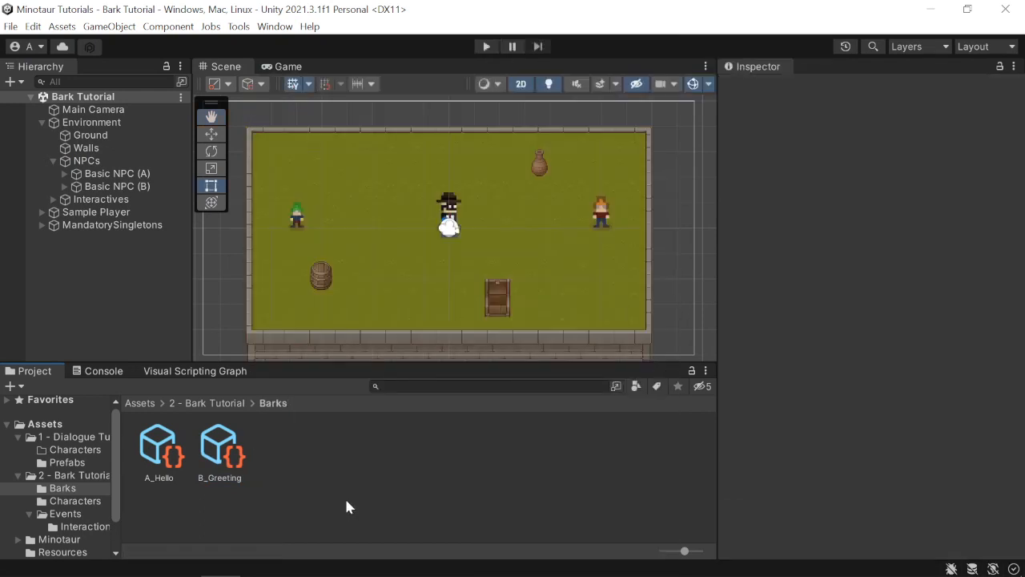
Create a new Minotaur bark asset in the 2 - Bark Tutorial Barks folder and name it A_Pot
{"action": "left_click", "coordinate": [219, 402]}
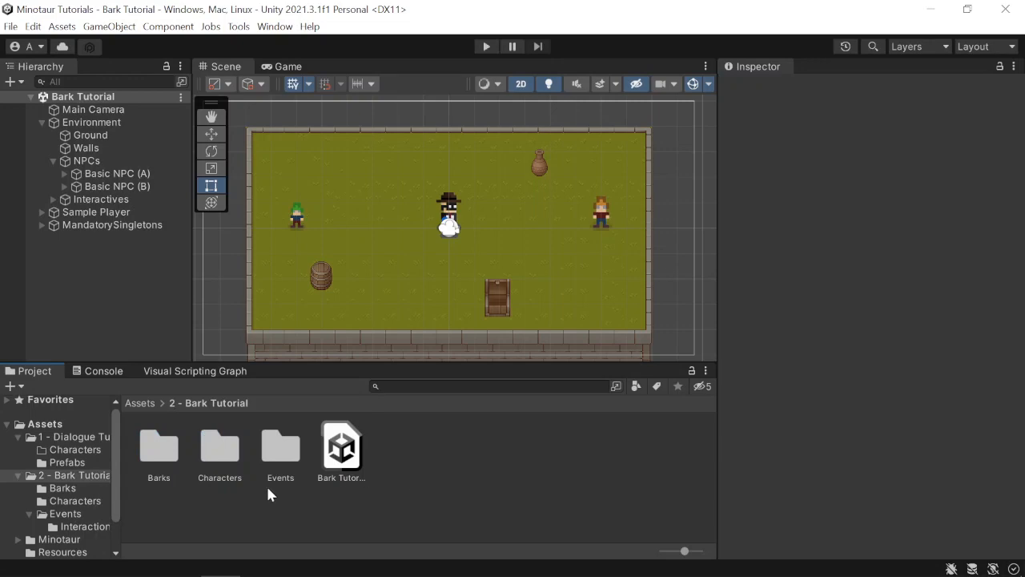
{"action": "double_click", "coordinate": [164, 452]}
{"action": "right_click", "coordinate": [309, 439]}
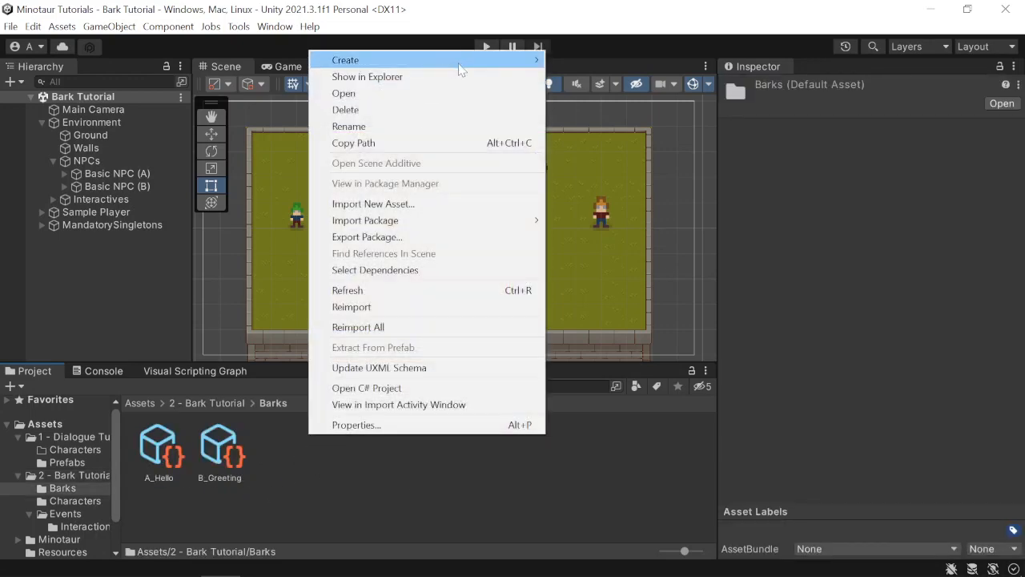
{"action": "mouse_move", "coordinate": [500, 62]}
{"action": "mouse_move", "coordinate": [690, 47]}
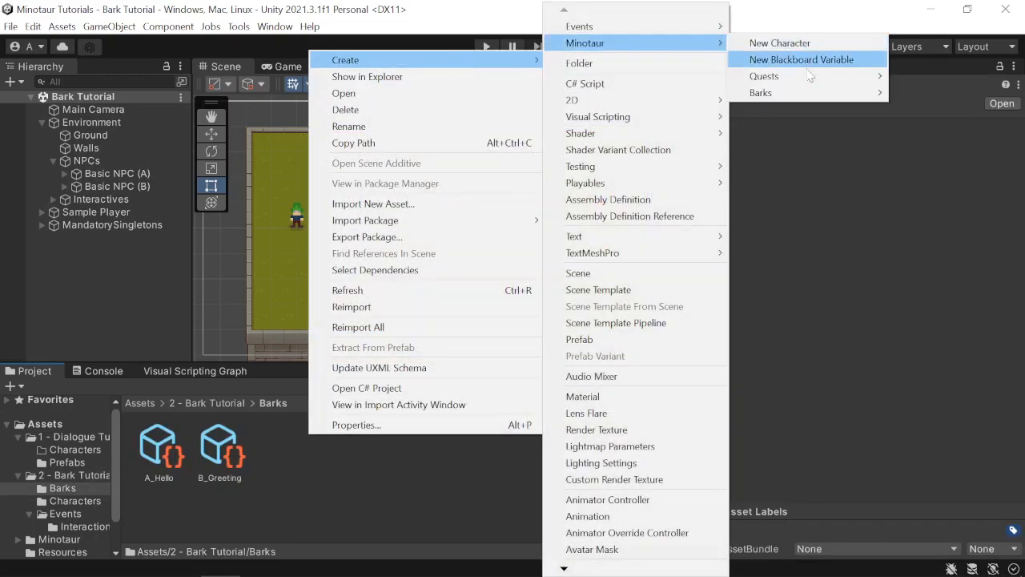
{"action": "mouse_move", "coordinate": [836, 93]}
{"action": "left_click", "coordinate": [929, 93]}
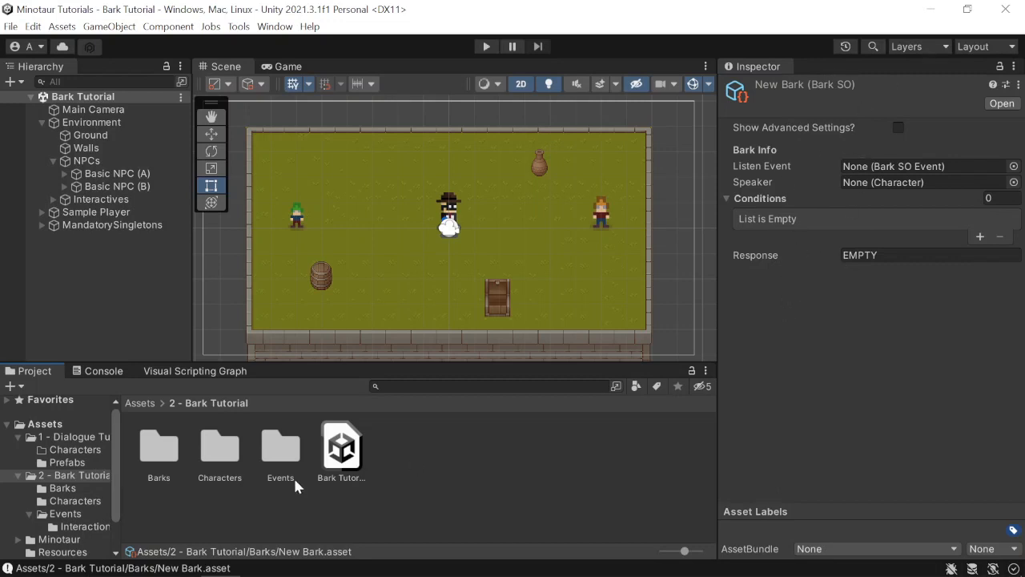
{"action": "double_click", "coordinate": [172, 454]}
{"action": "left_click", "coordinate": [280, 455]}
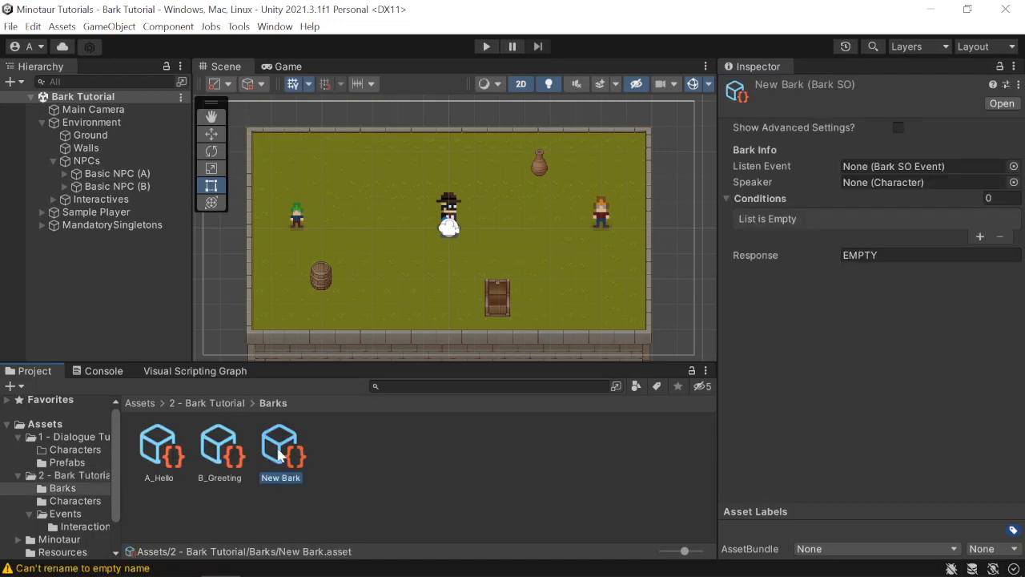
{"action": "key", "text": "F2"}
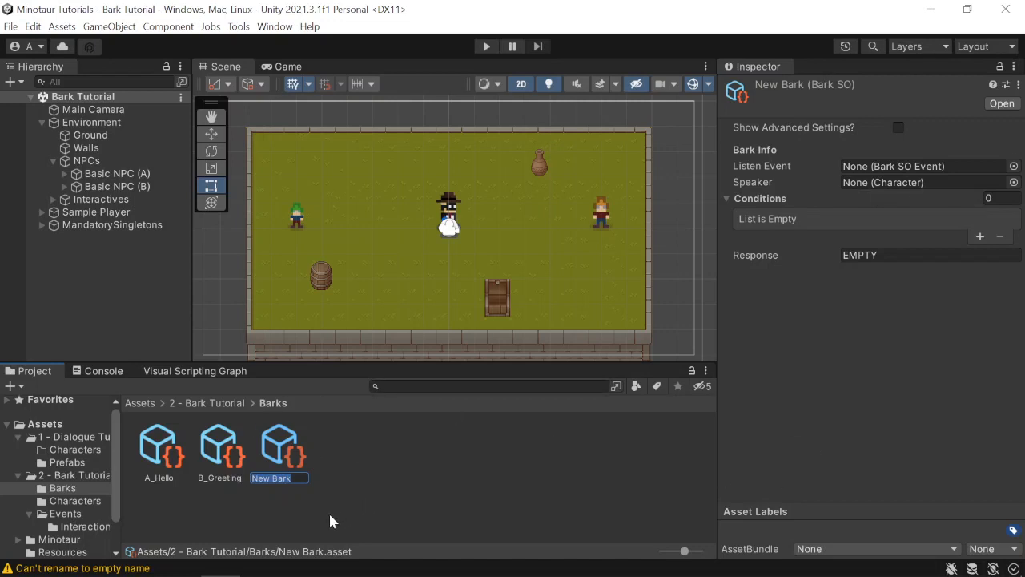
{"action": "type", "text": "A_Pot"}
{"action": "key", "text": "Return"}
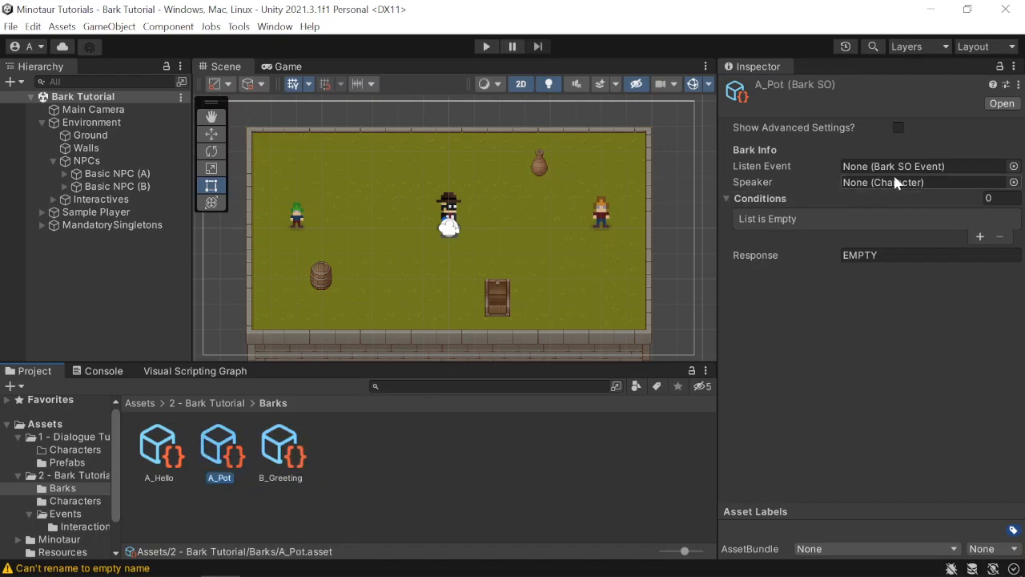
Set the A_Pot bark's Listen Event to Pot
{"action": "left_click", "coordinate": [1013, 166]}
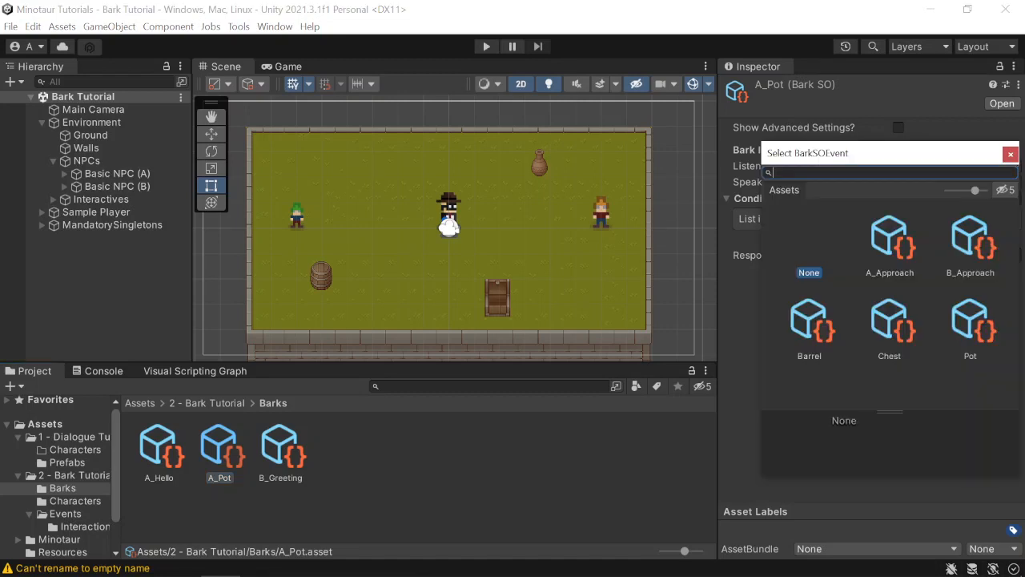
{"action": "left_click", "coordinate": [971, 318]}
{"action": "double_click", "coordinate": [972, 318]}
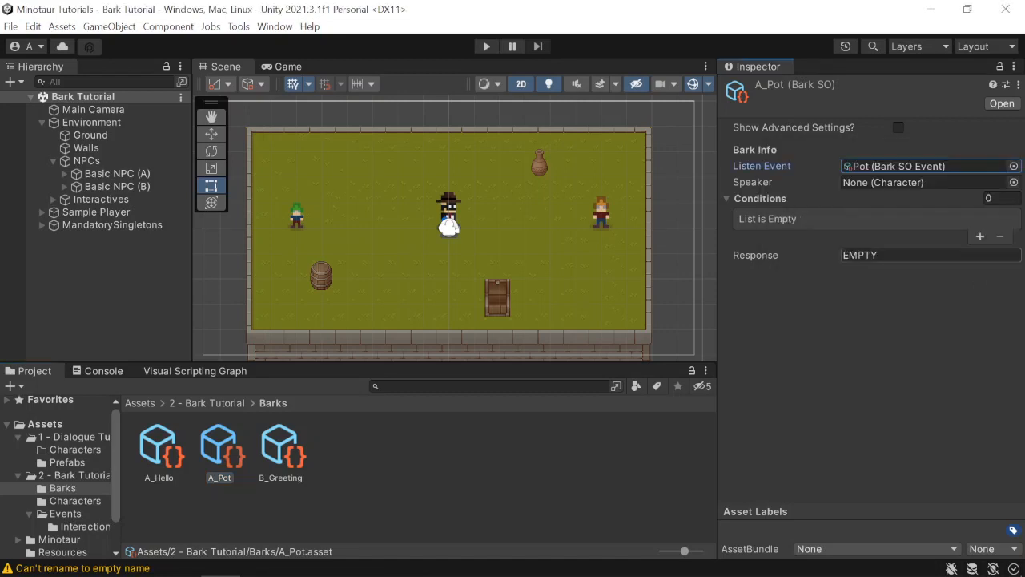
Set the A_Pot bark's Speaker to NPC A and its Response text to "What are you doing with my pot??"
{"action": "left_click", "coordinate": [1013, 181]}
{"action": "left_click", "coordinate": [891, 275]}
{"action": "double_click", "coordinate": [891, 275]}
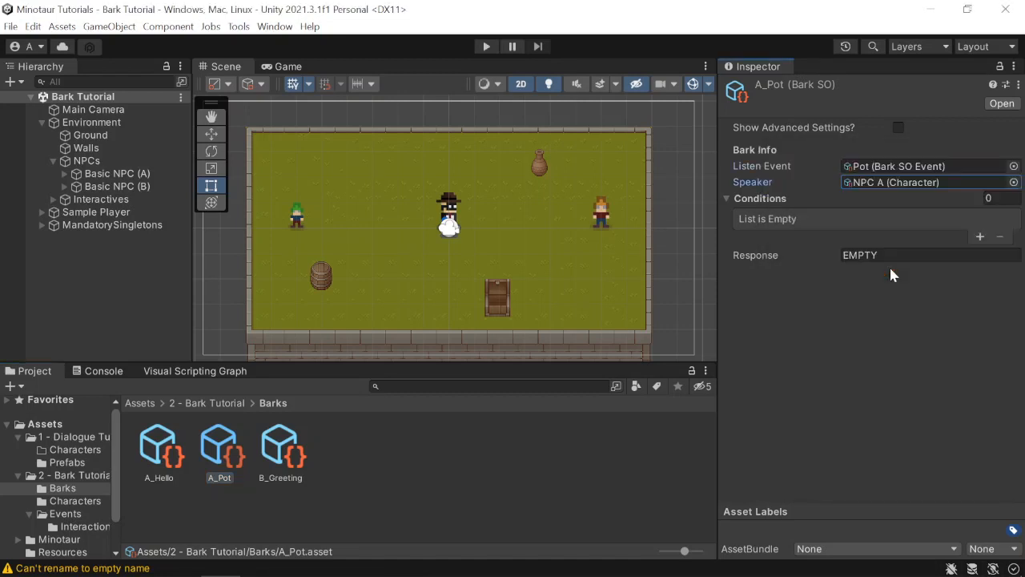
{"action": "type", "text": "W"}
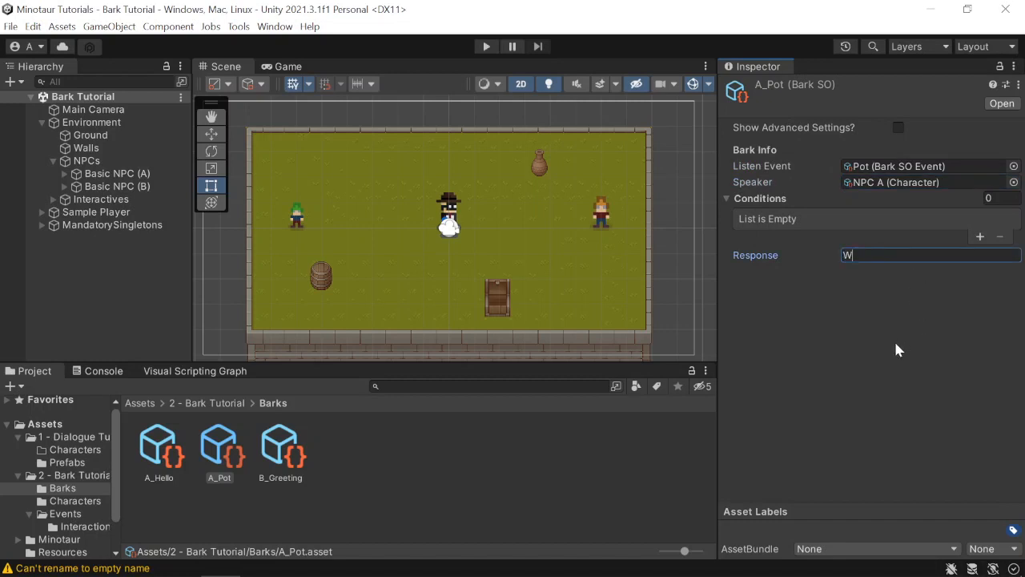
{"action": "type", "text": "hat are you doing with my pot??"}
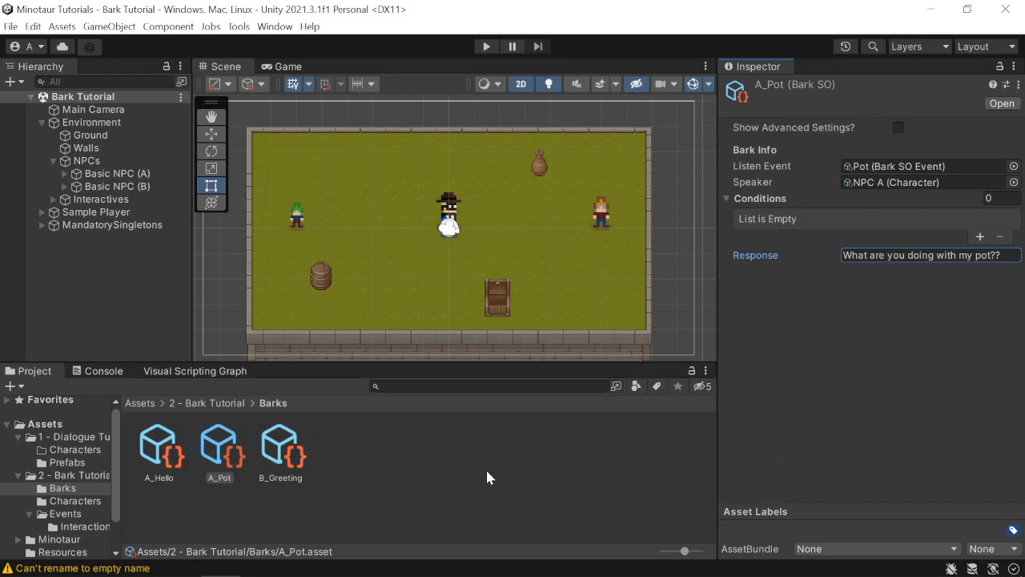
Run the Bark Tutorial scene, walk the player up beside the pot and interact with it to test the A_Pot bark
{"action": "left_click", "coordinate": [430, 463]}
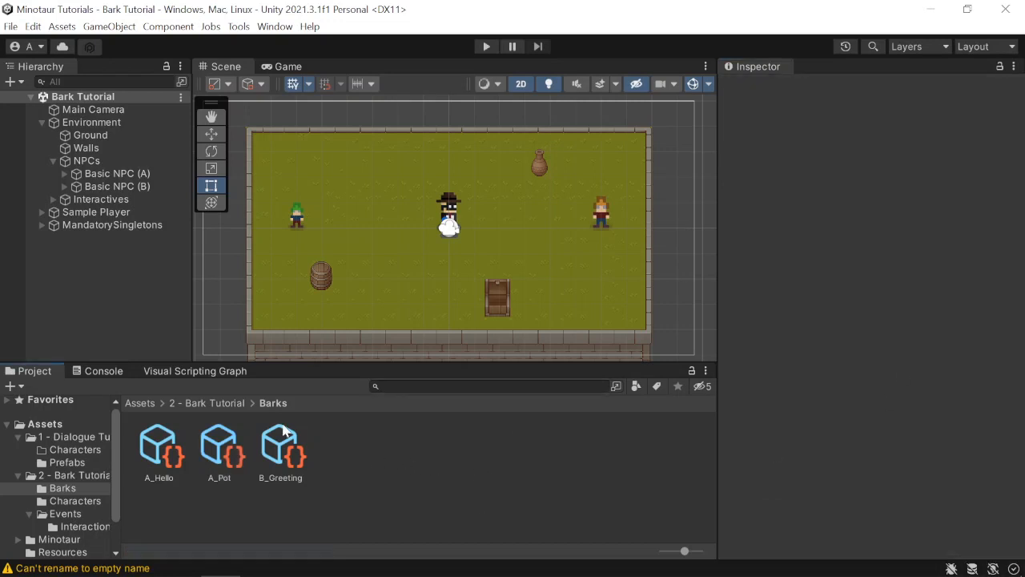
{"action": "left_click", "coordinate": [218, 402]}
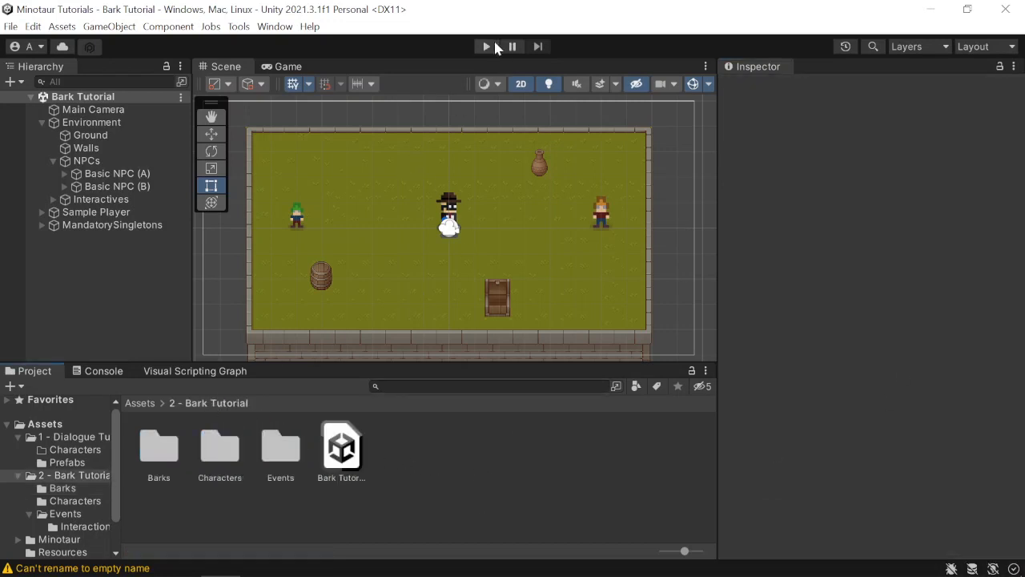
{"action": "left_click", "coordinate": [487, 47]}
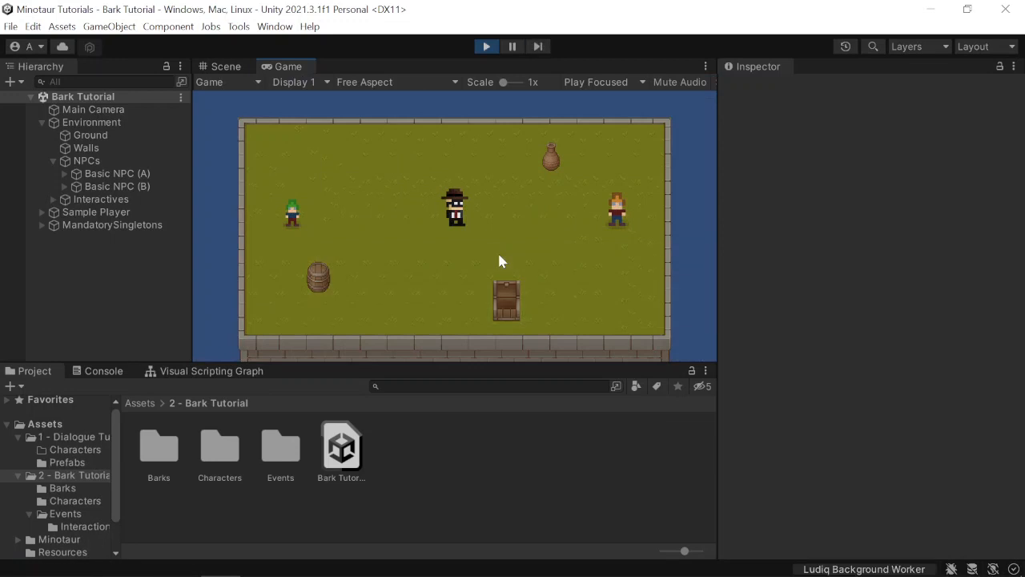
{"action": "key", "text": "d"}
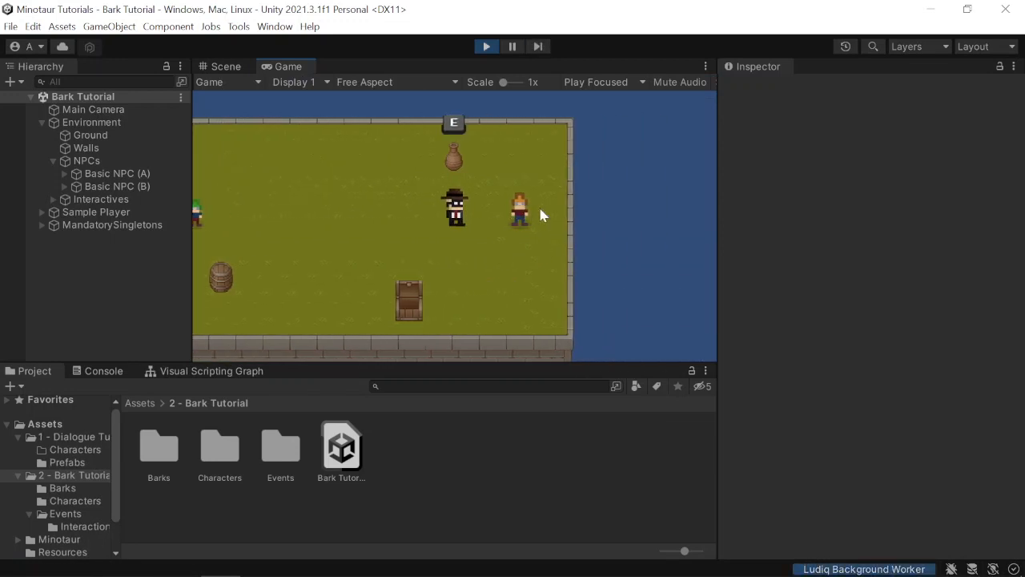
{"action": "key", "text": "a"}
{"action": "key", "text": "w"}
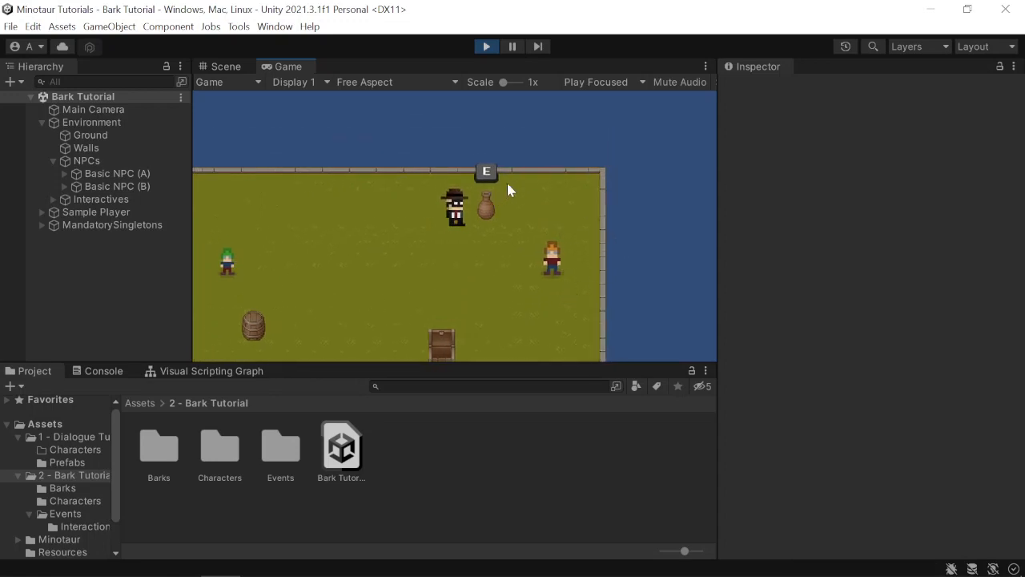
{"action": "key", "text": "e"}
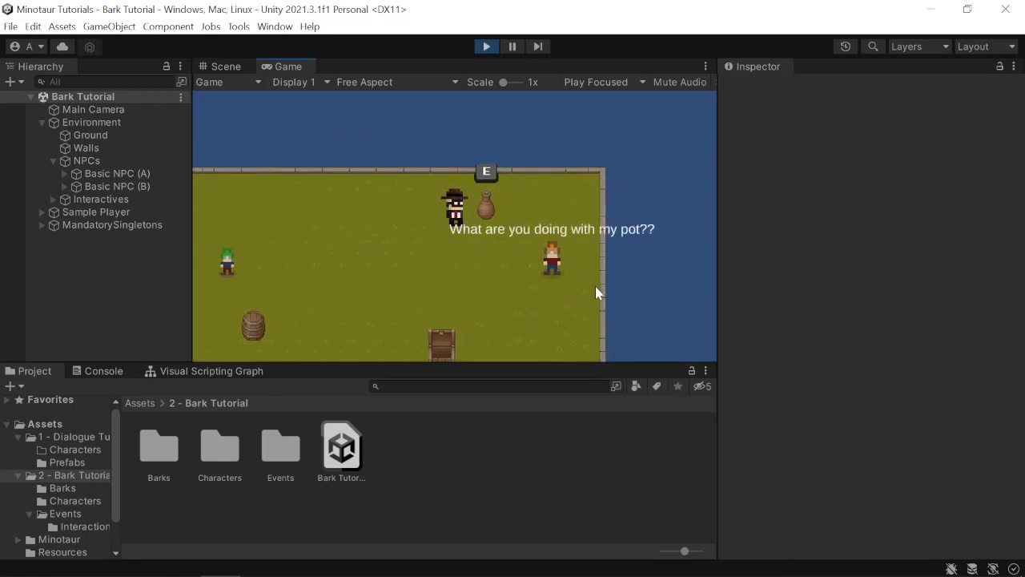